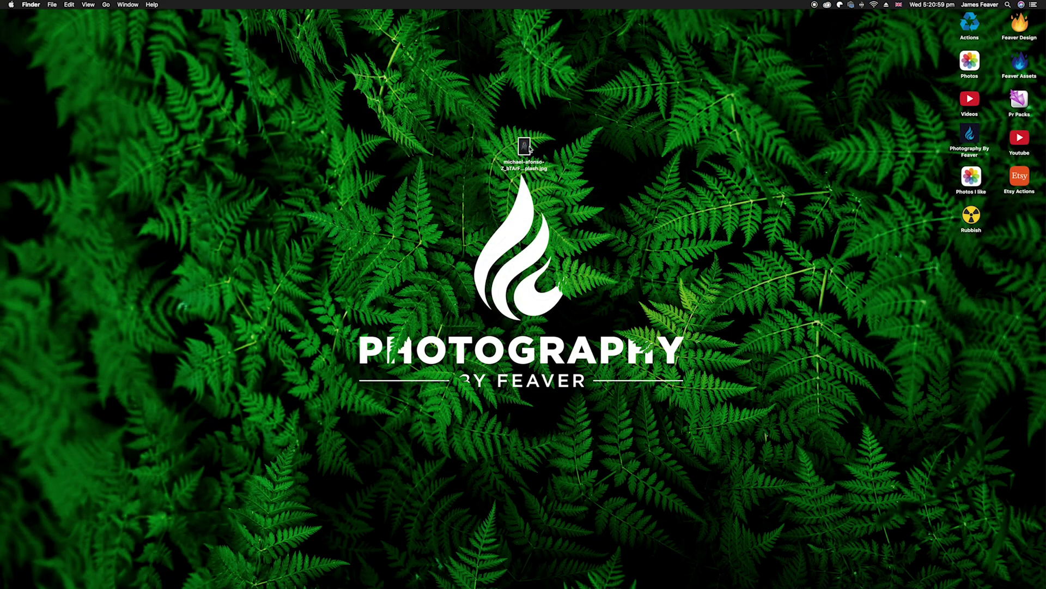
Step: Open the michael-afonso unsplash portrait jpg from the desktop, zoom to inspect, then fit it to the window
{"action": "double_click", "coordinate": [526, 146]}
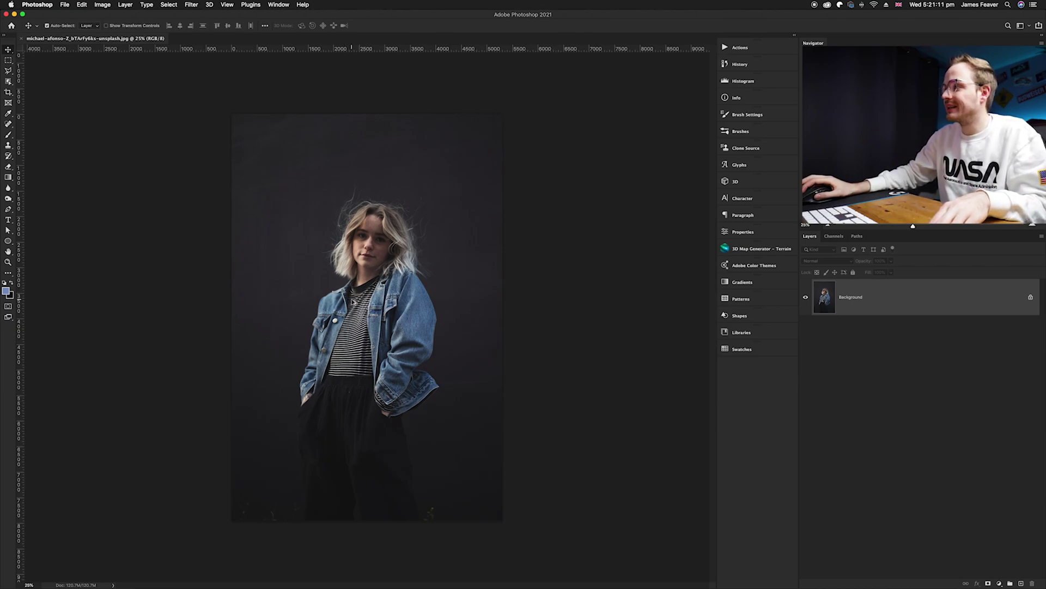
{"action": "scroll", "coordinate": [353, 301], "scroll_direction": "up", "scroll_amount": 3}
{"action": "scroll", "coordinate": [283, 414], "scroll_direction": "down", "scroll_amount": 2}
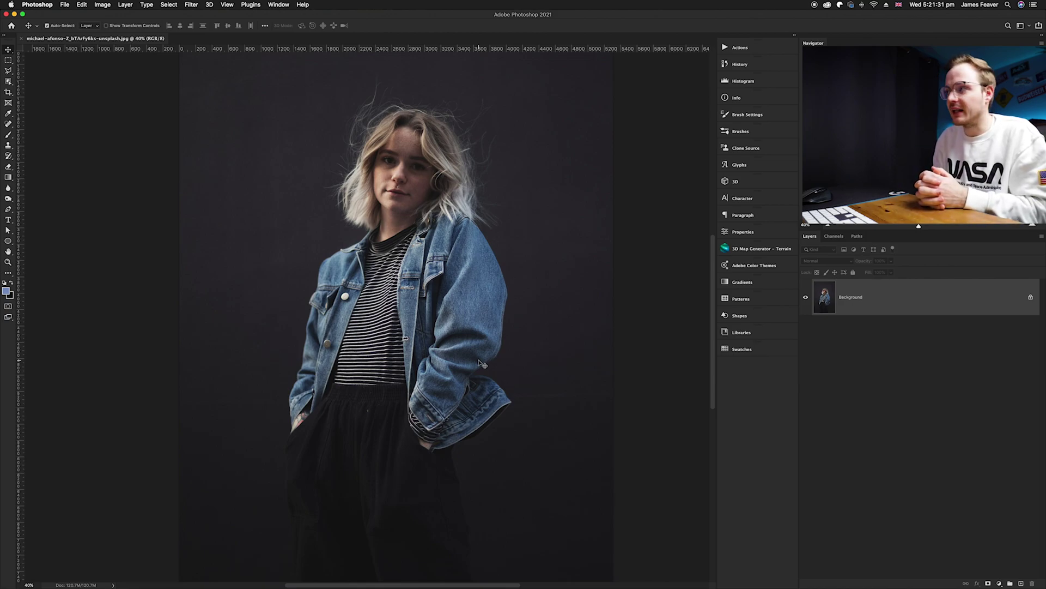
{"action": "key", "text": "super+minus"}
{"action": "key", "text": "super+minus"}
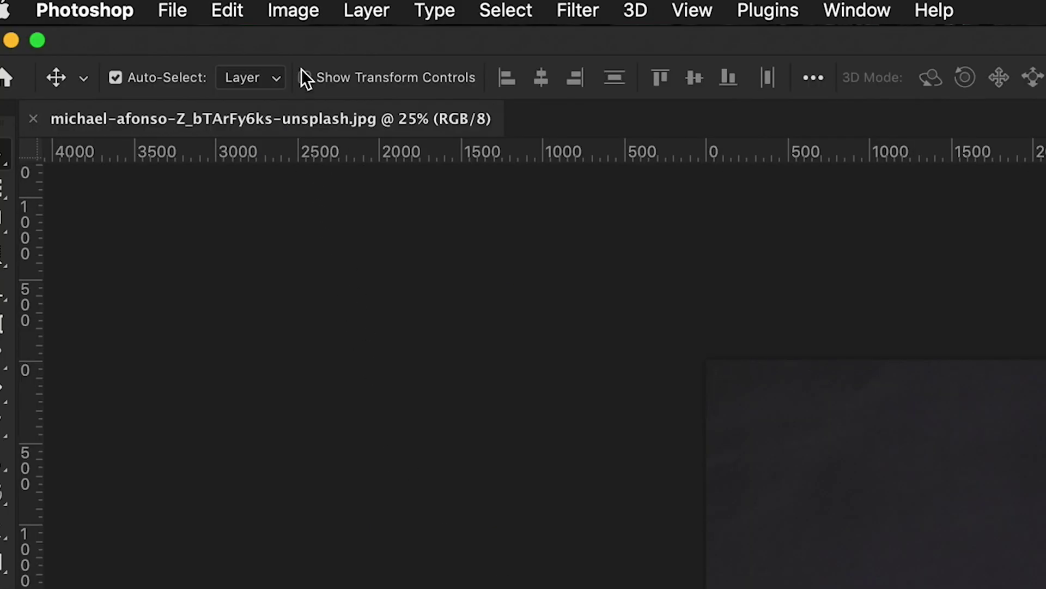
{"action": "left_click", "coordinate": [103, 5]}
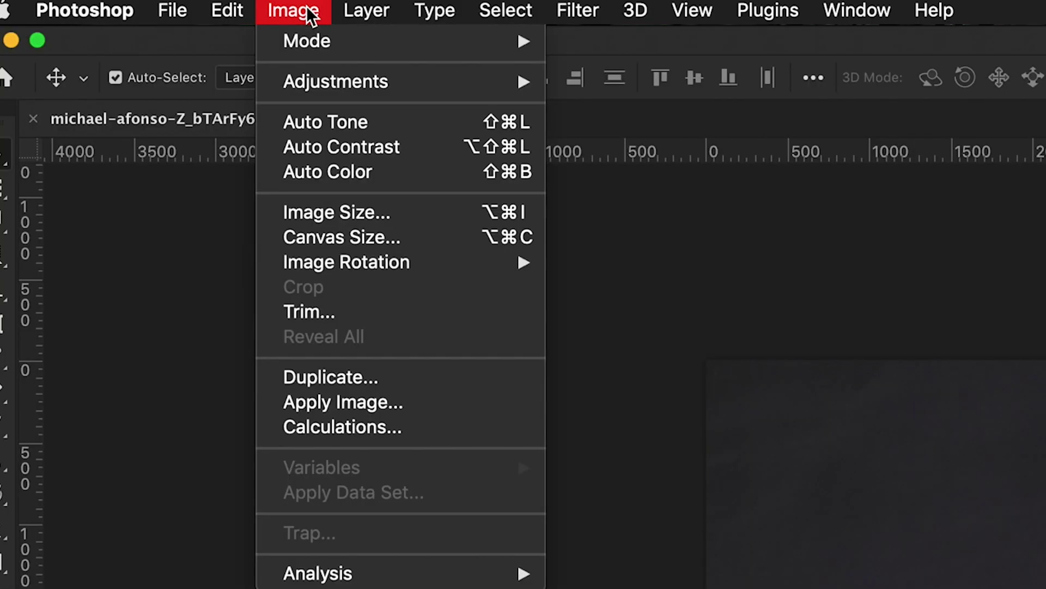
{"action": "mouse_move", "coordinate": [291, 39]}
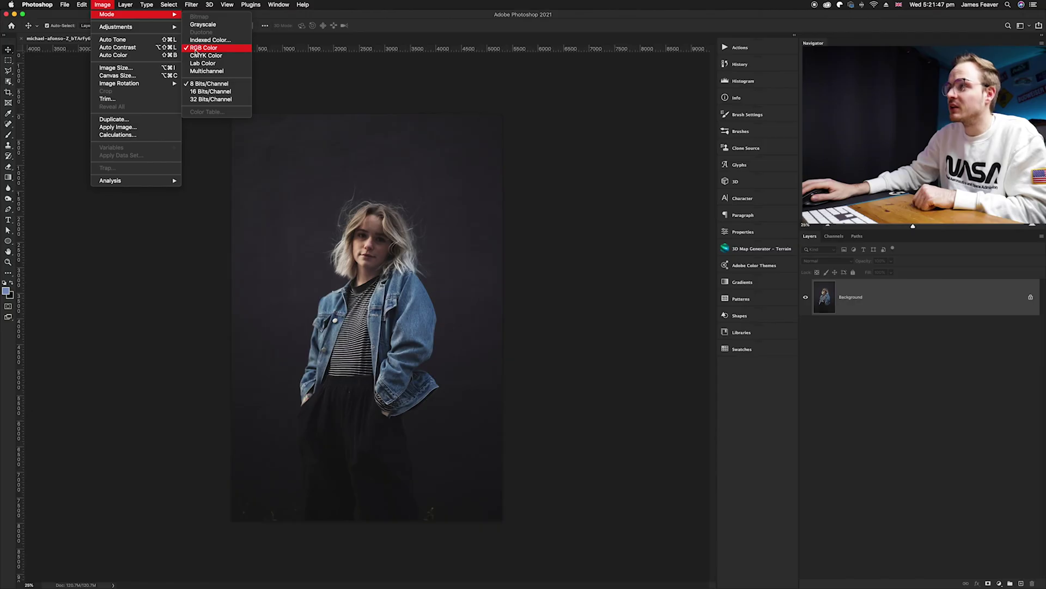
{"action": "left_click", "coordinate": [196, 49]}
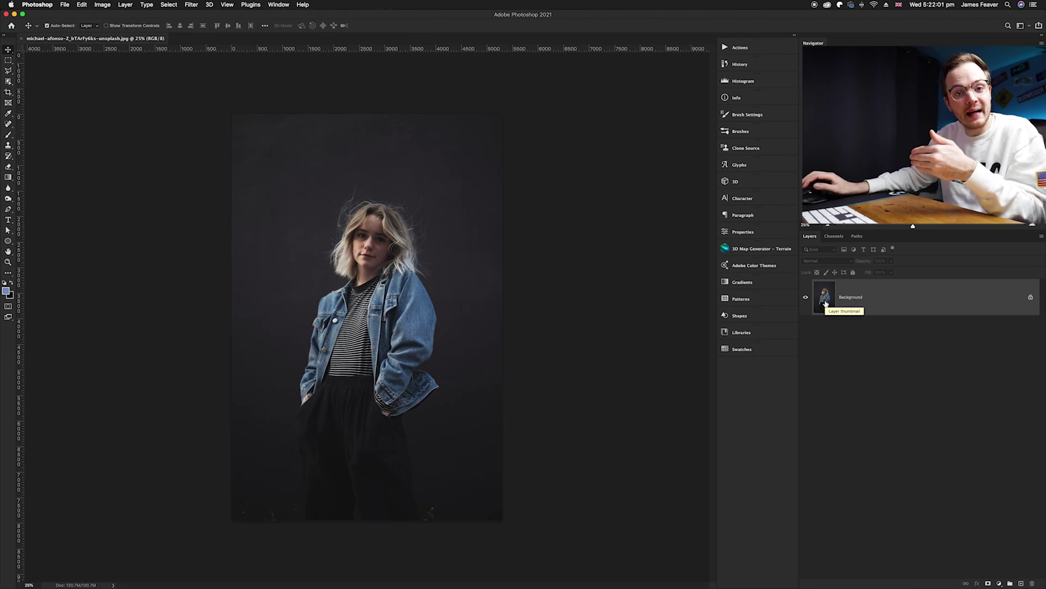
Step: Duplicate the photo layer twice and name the top copy Red
{"action": "key", "text": "super+j"}
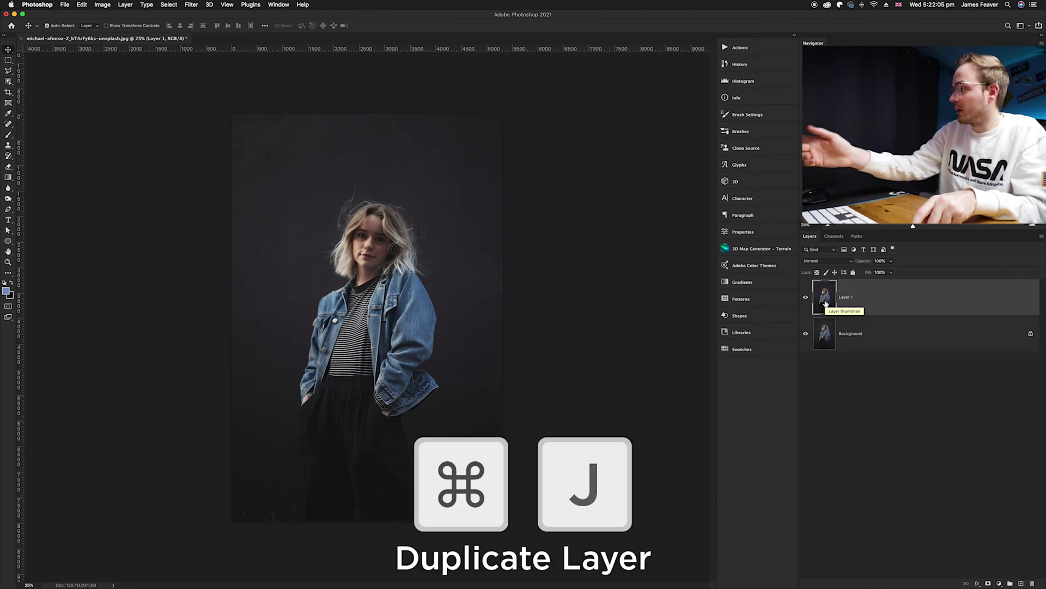
{"action": "key", "text": "super+j"}
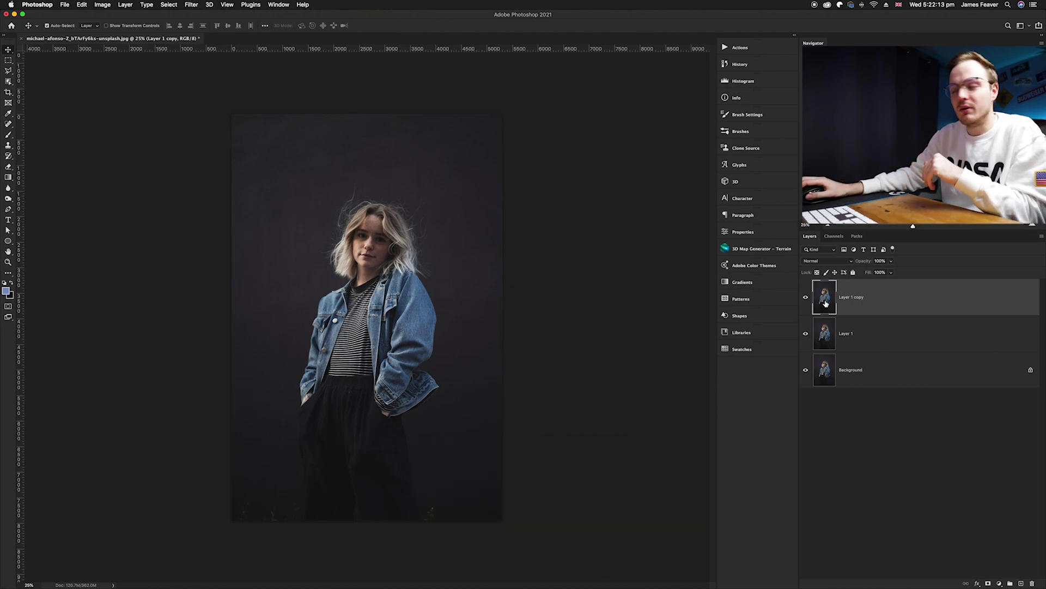
{"action": "double_click", "coordinate": [865, 303]}
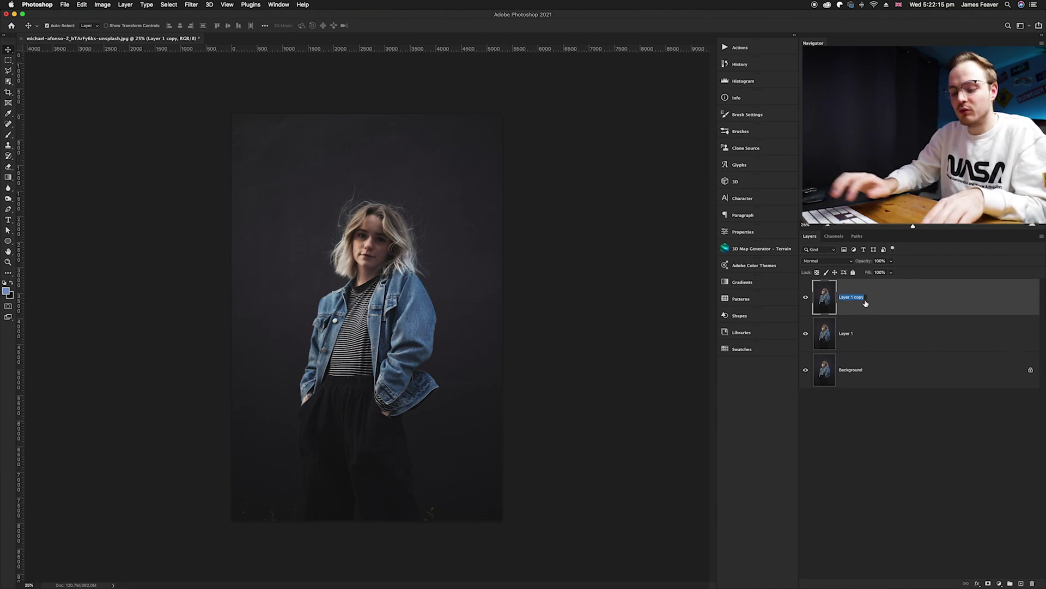
{"action": "type", "text": "B"}
{"action": "key", "text": "Return"}
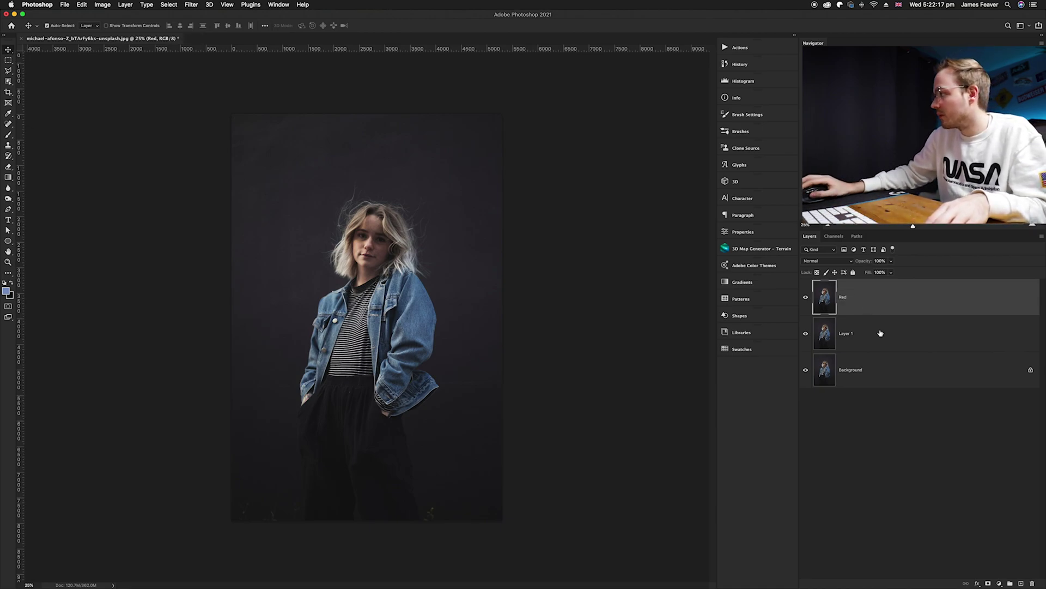
Step: Name the middle layer Green and convert the Background into a layer named Blue
{"action": "double_click", "coordinate": [846, 333]}
{"action": "type", "text": "Green"}
{"action": "key", "text": "Return"}
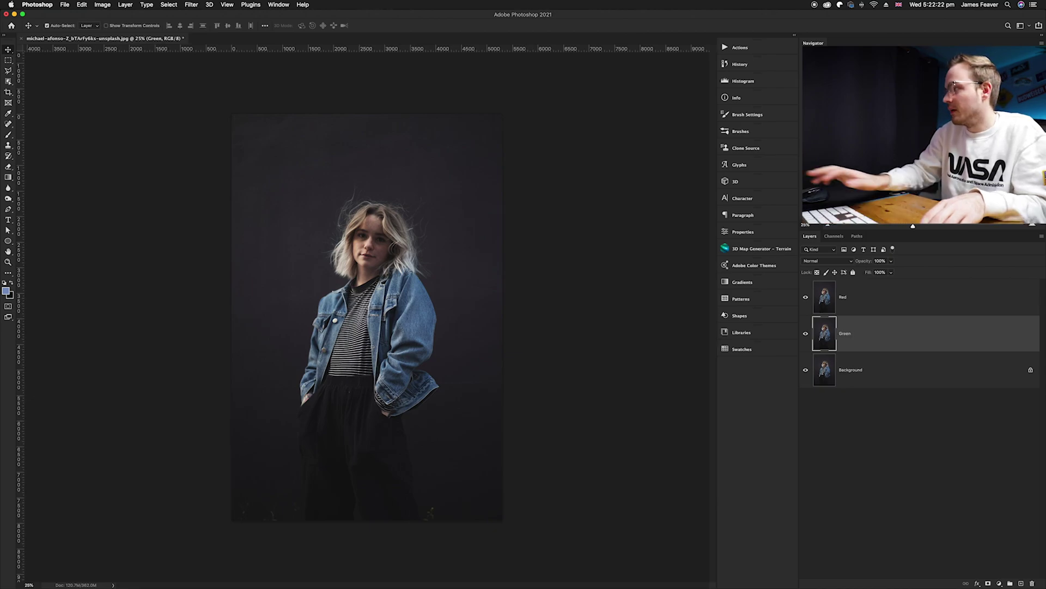
{"action": "double_click", "coordinate": [858, 372]}
{"action": "type", "text": "Blue"}
{"action": "key", "text": "Return"}
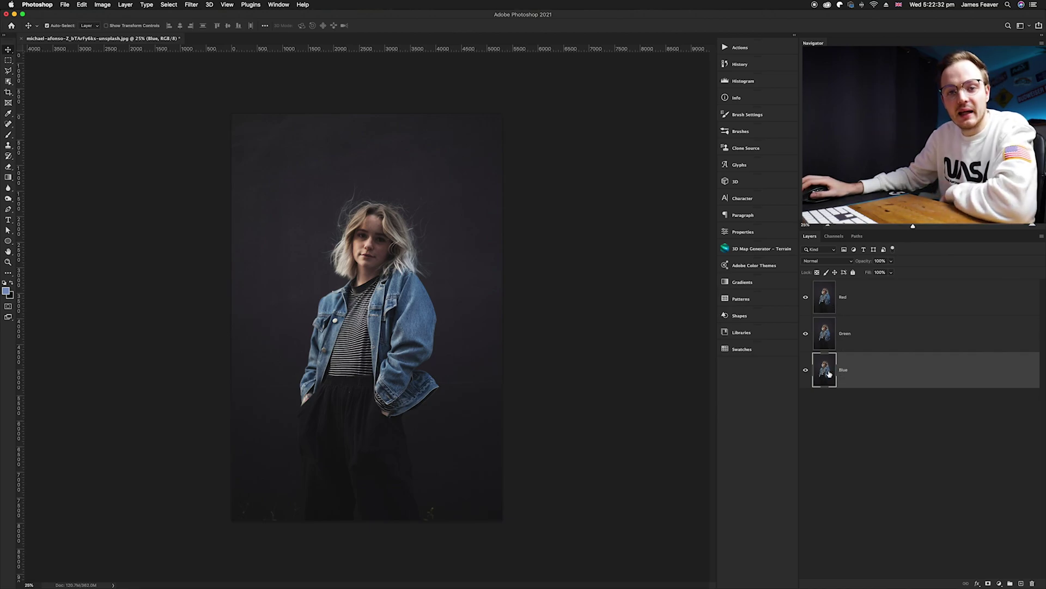
{"action": "left_click", "coordinate": [851, 415]}
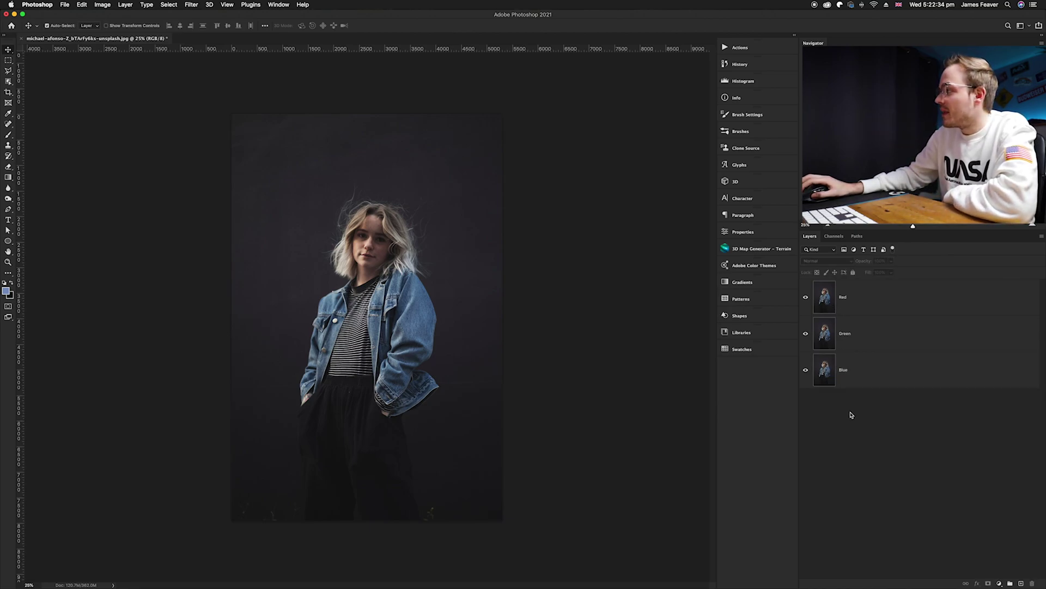
Step: In the Red layer's Blending Options, switch off the G and B channels so only R blends
{"action": "left_click", "coordinate": [829, 301]}
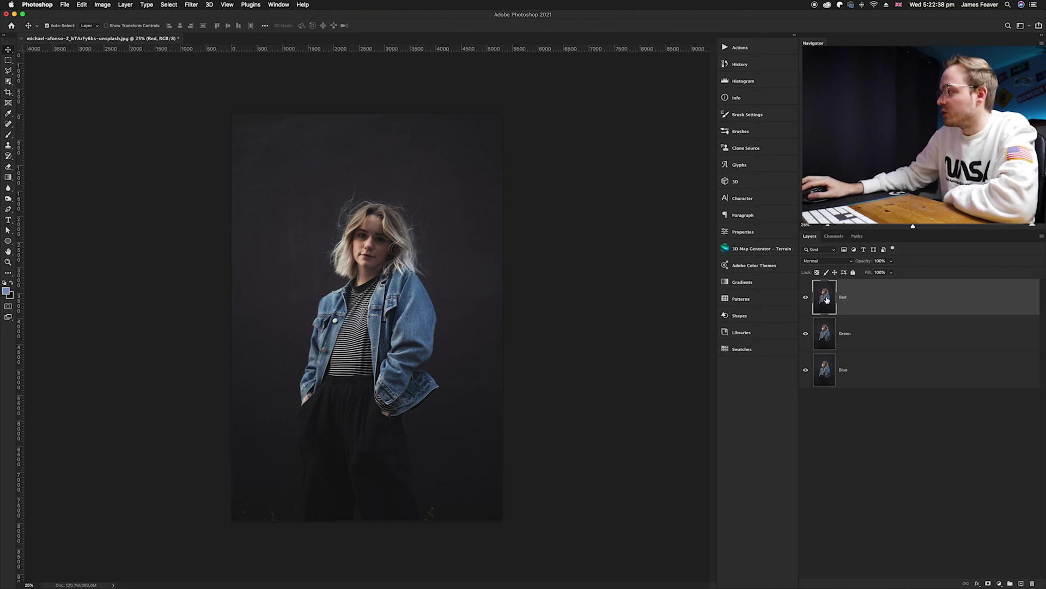
{"action": "double_click", "coordinate": [829, 300]}
{"action": "left_click_drag", "start_coordinate": [634, 185], "coordinate": [433, 216]}
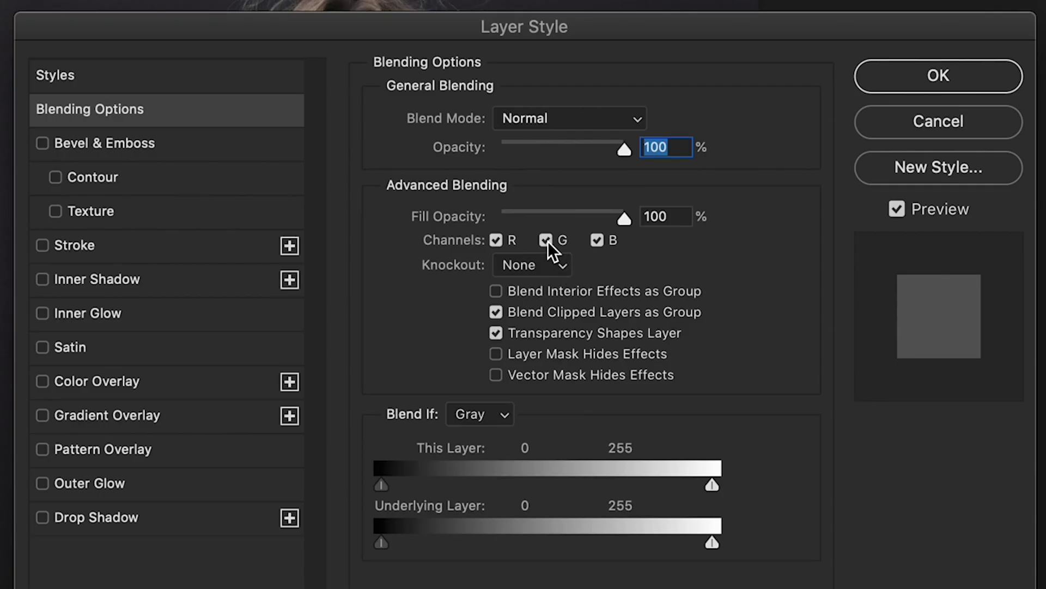
{"action": "left_click", "coordinate": [545, 240]}
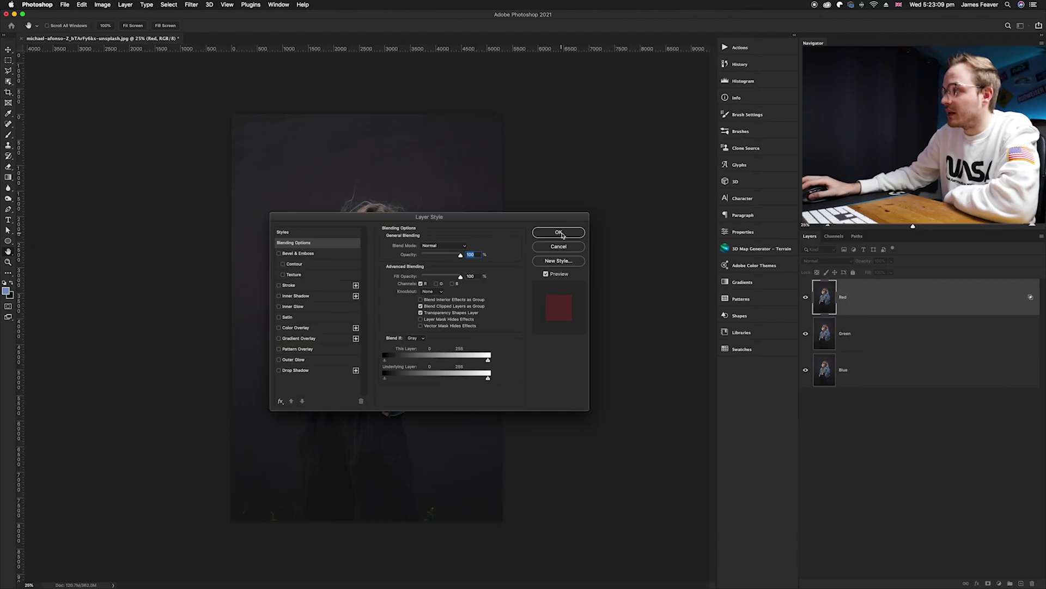
{"action": "left_click", "coordinate": [948, 82]}
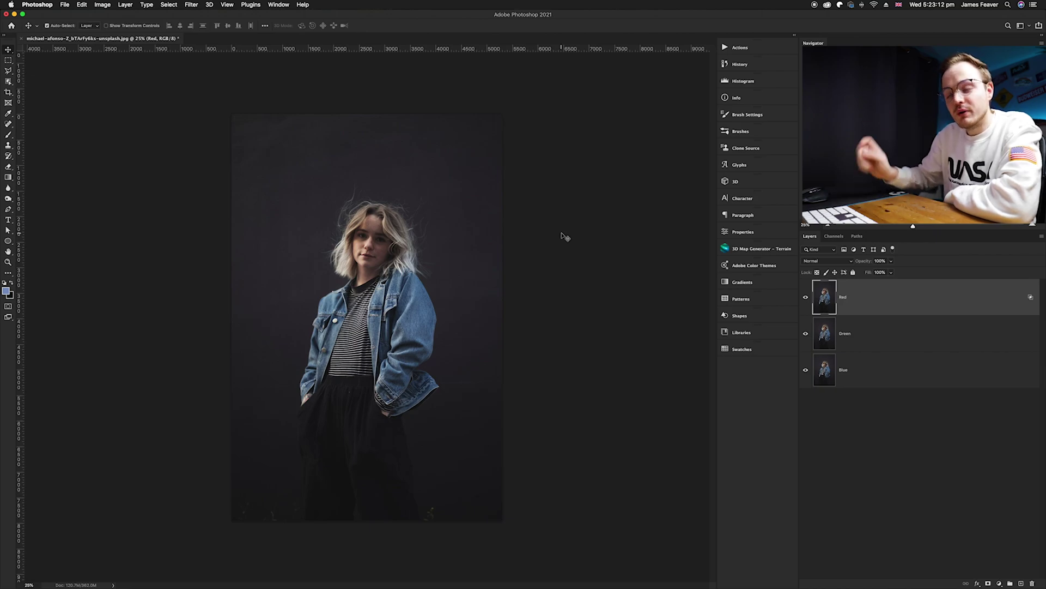
Step: Set the Green layer's Blending Options to blend only the G channel
{"action": "double_click", "coordinate": [825, 337]}
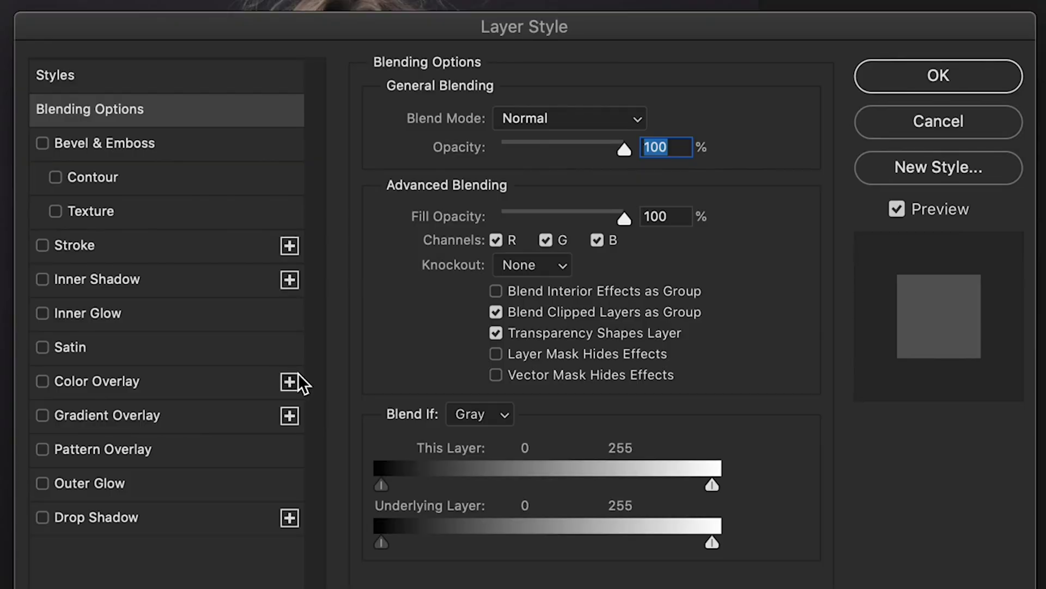
{"action": "left_click", "coordinate": [497, 242]}
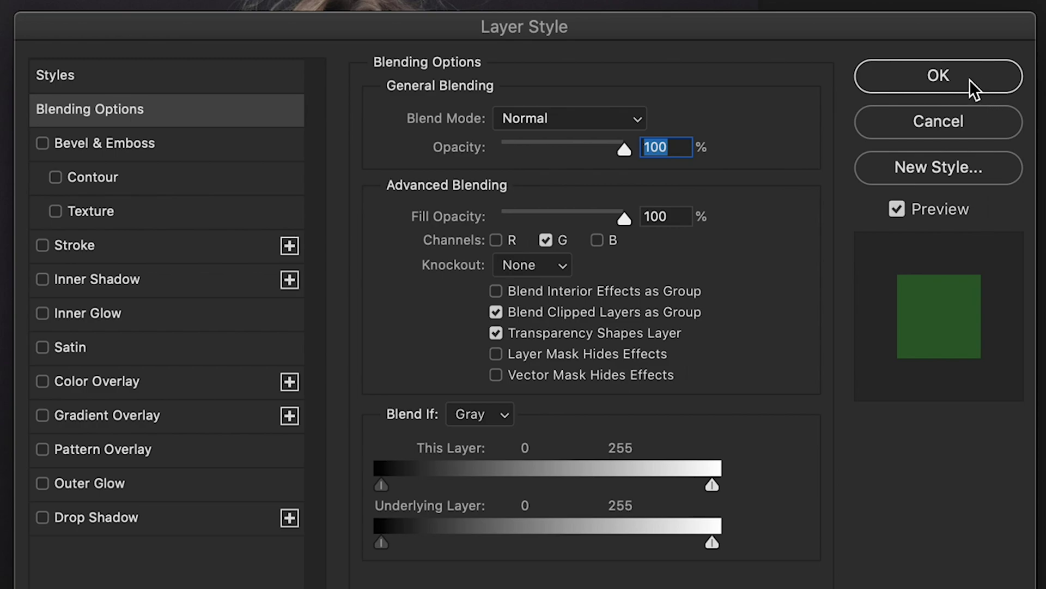
{"action": "left_click", "coordinate": [924, 79]}
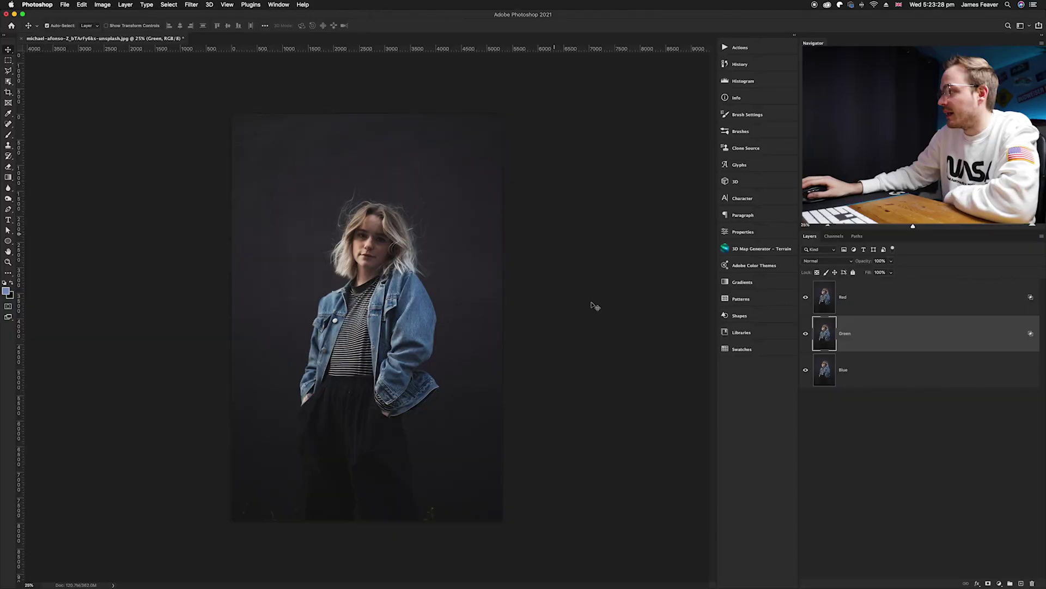
Step: Untick R and G in the Blue layer's Blending Options so only B blends
{"action": "double_click", "coordinate": [821, 380]}
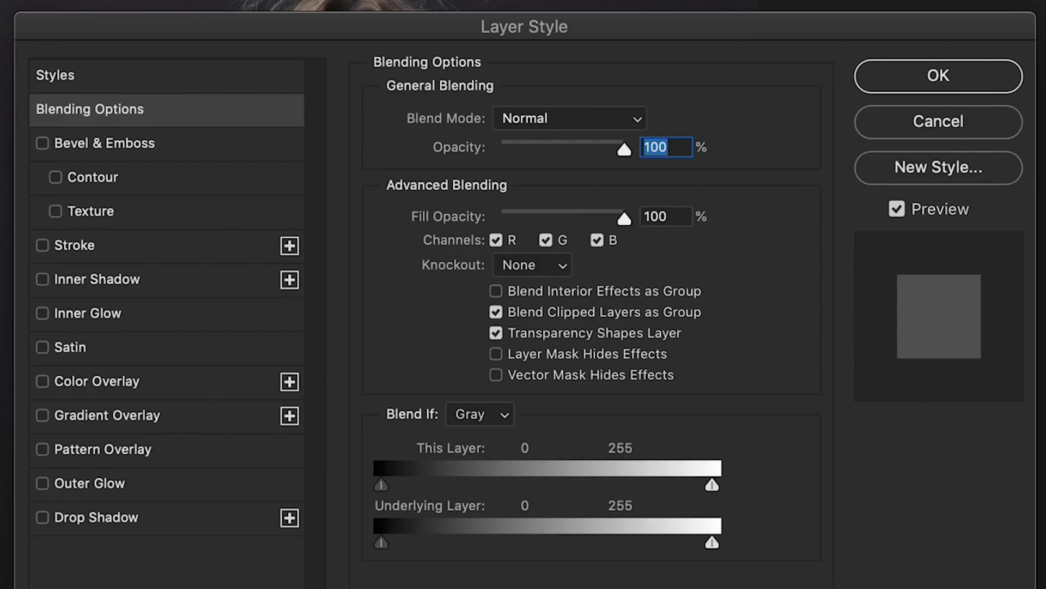
{"action": "left_click", "coordinate": [546, 240]}
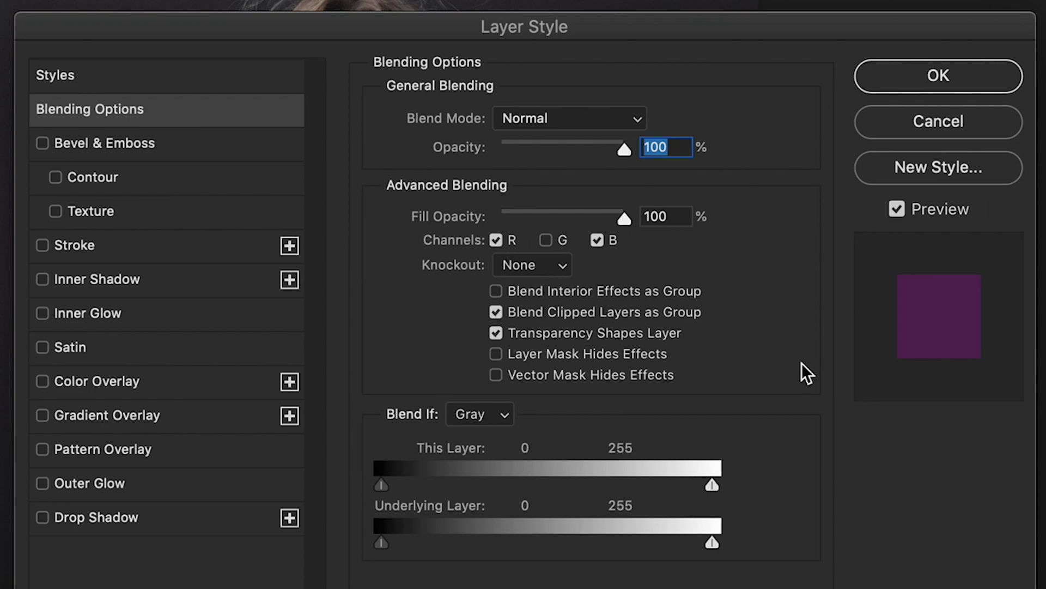
{"action": "left_click", "coordinate": [522, 243]}
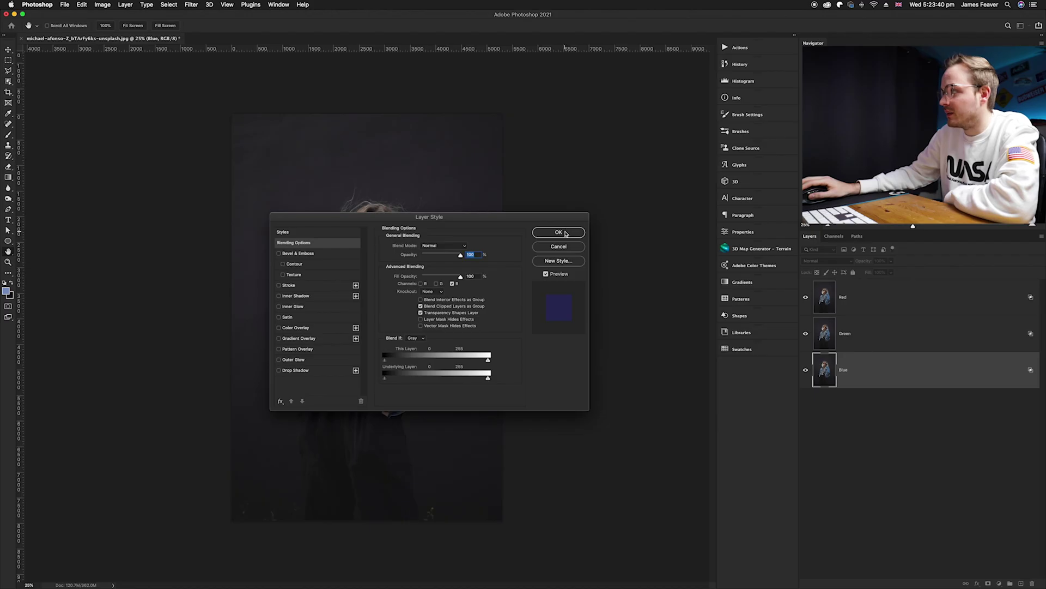
{"action": "left_click", "coordinate": [965, 74]}
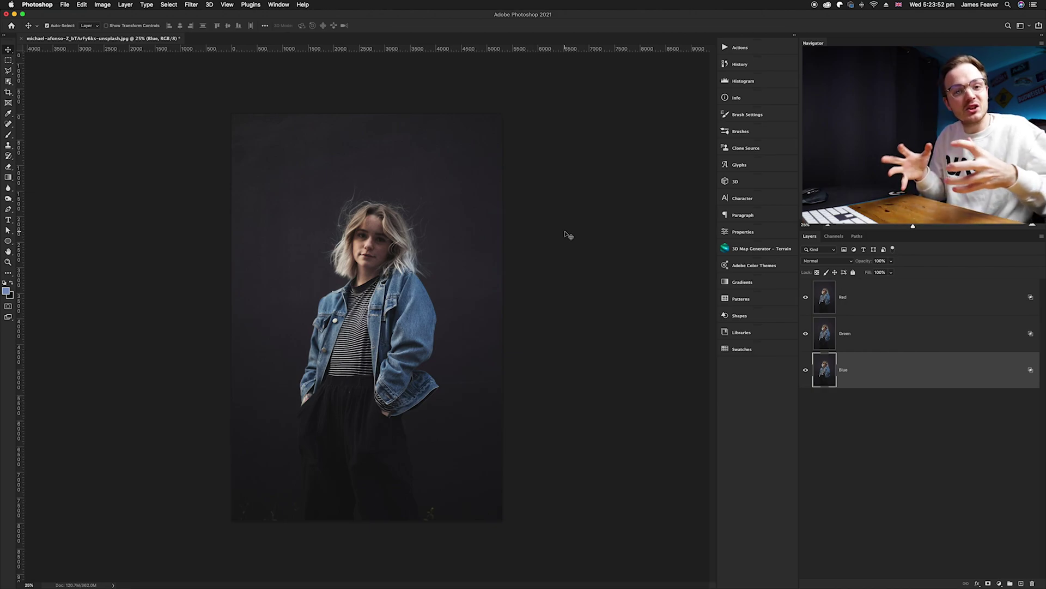
Step: Free Transform the Red layer about 291 px to the left and commit the shift
{"action": "left_click", "coordinate": [837, 307]}
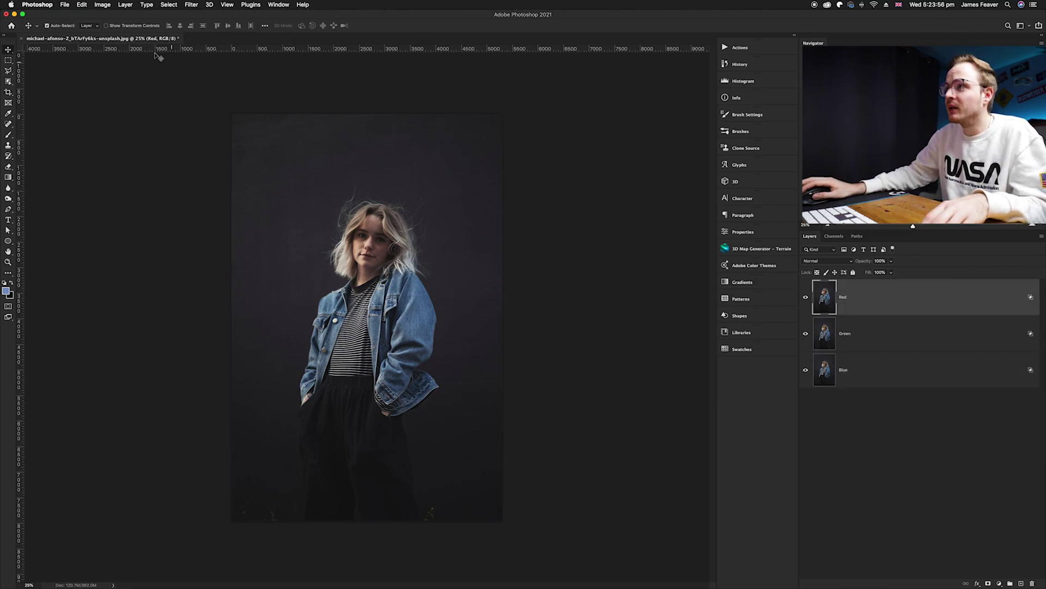
{"action": "left_click", "coordinate": [82, 5]}
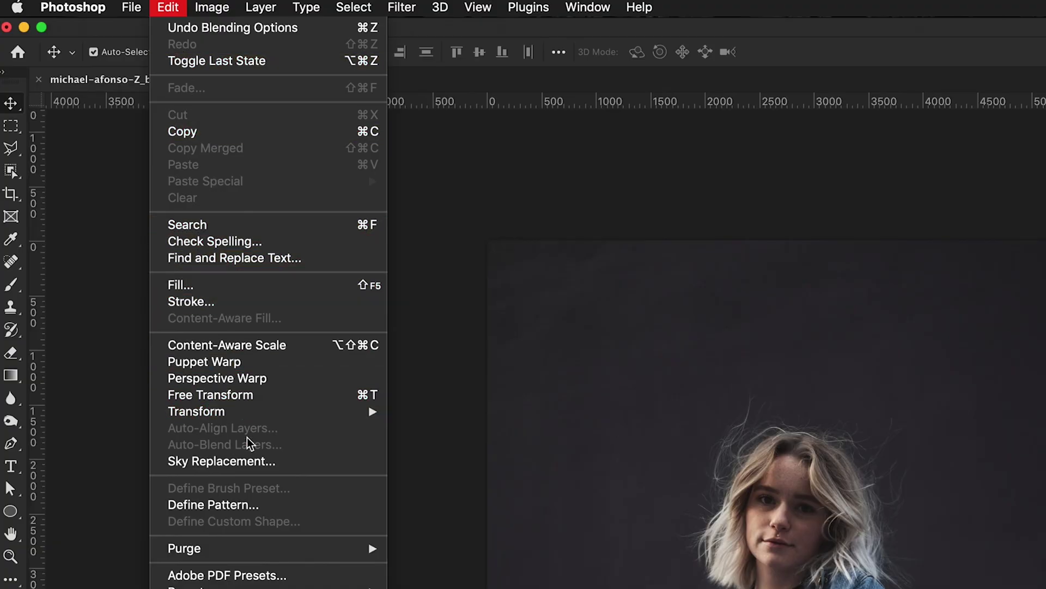
{"action": "left_click", "coordinate": [240, 396]}
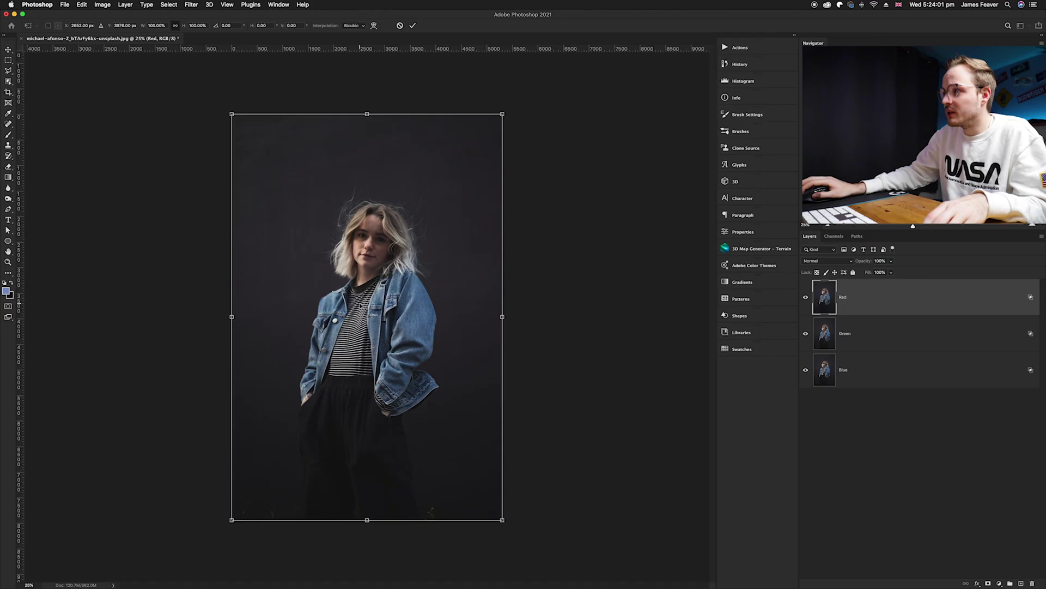
{"action": "left_click_drag", "start_coordinate": [361, 304], "coordinate": [344, 304]}
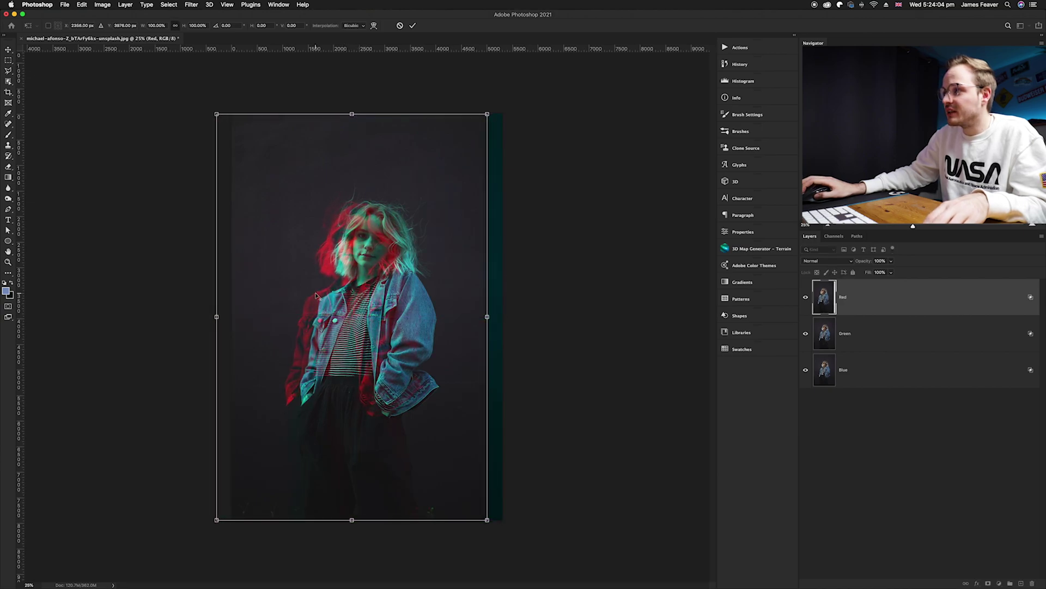
{"action": "scroll", "coordinate": [311, 265], "scroll_direction": "up", "scroll_amount": 5}
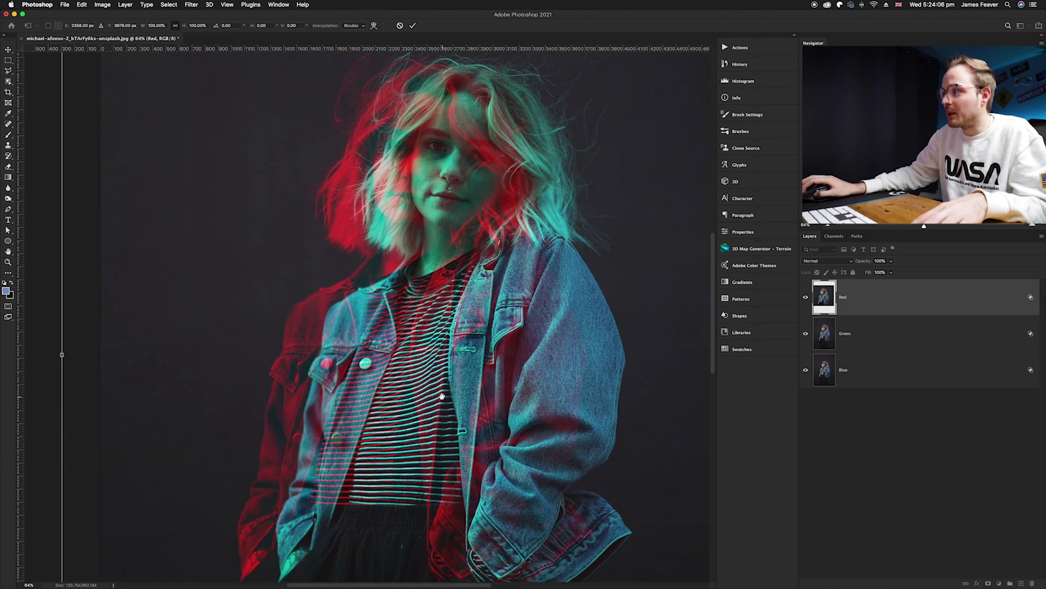
{"action": "scroll", "coordinate": [370, 387], "scroll_direction": "right", "scroll_amount": 3}
{"action": "scroll", "coordinate": [323, 339], "scroll_direction": "right", "scroll_amount": 2}
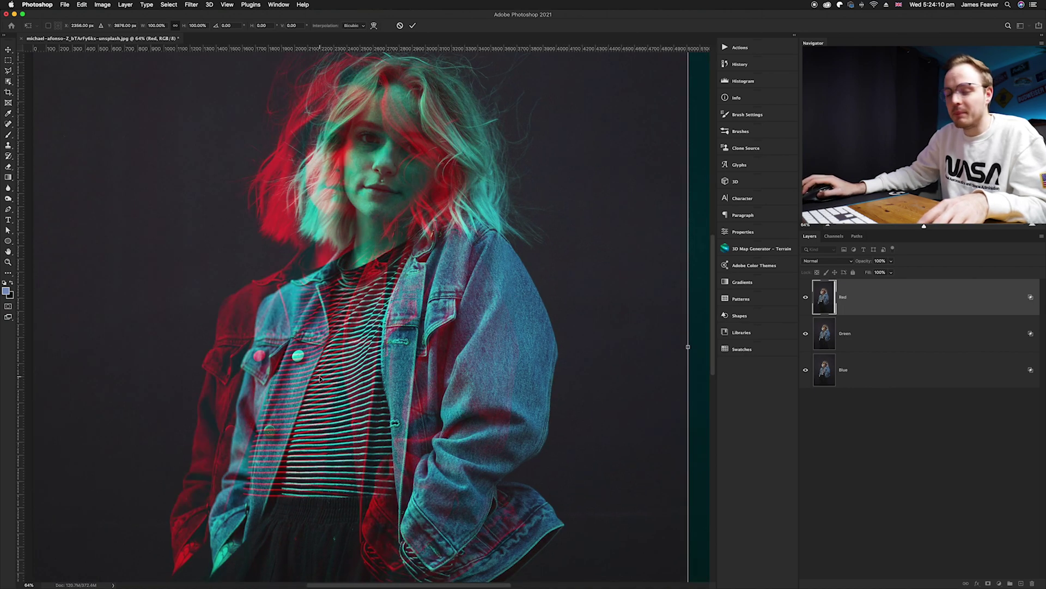
{"action": "left_click", "coordinate": [415, 26]}
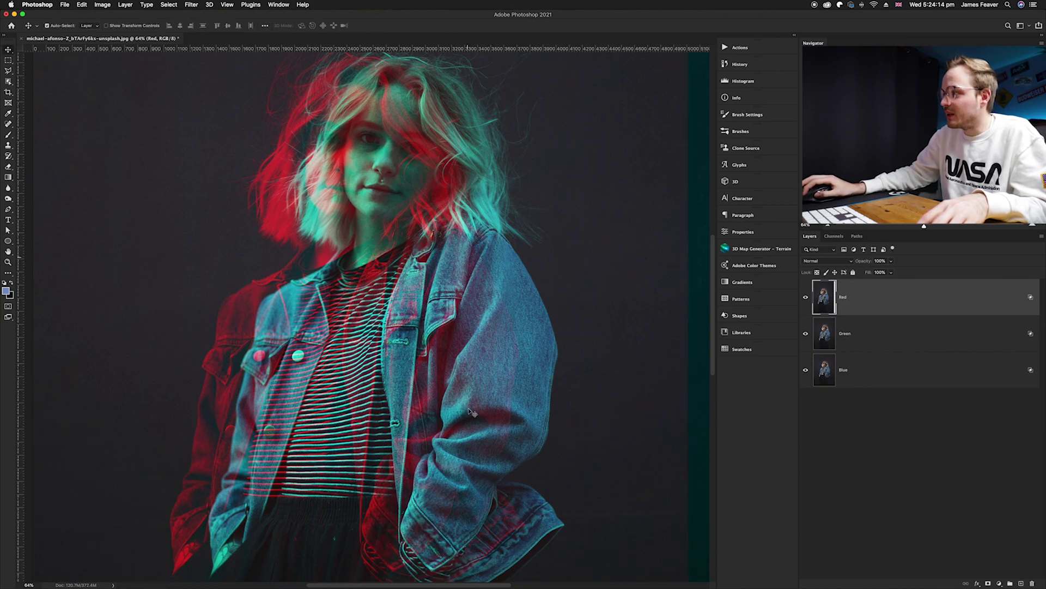
{"action": "left_click_drag", "start_coordinate": [510, 211], "coordinate": [434, 236]}
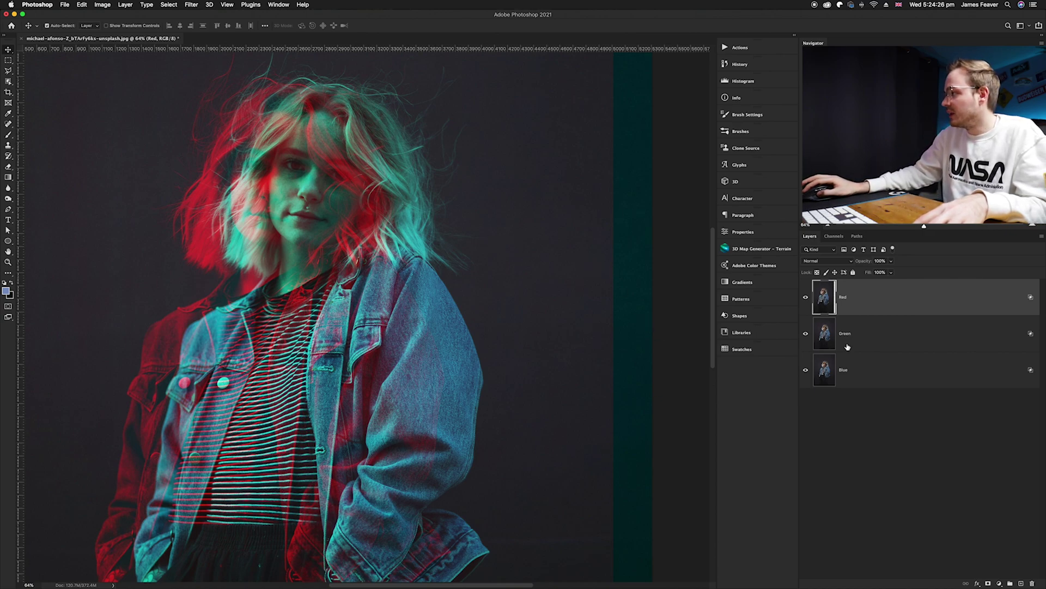
Step: Free Transform the Green layer 150 px to the right and commit it
{"action": "left_click", "coordinate": [831, 330]}
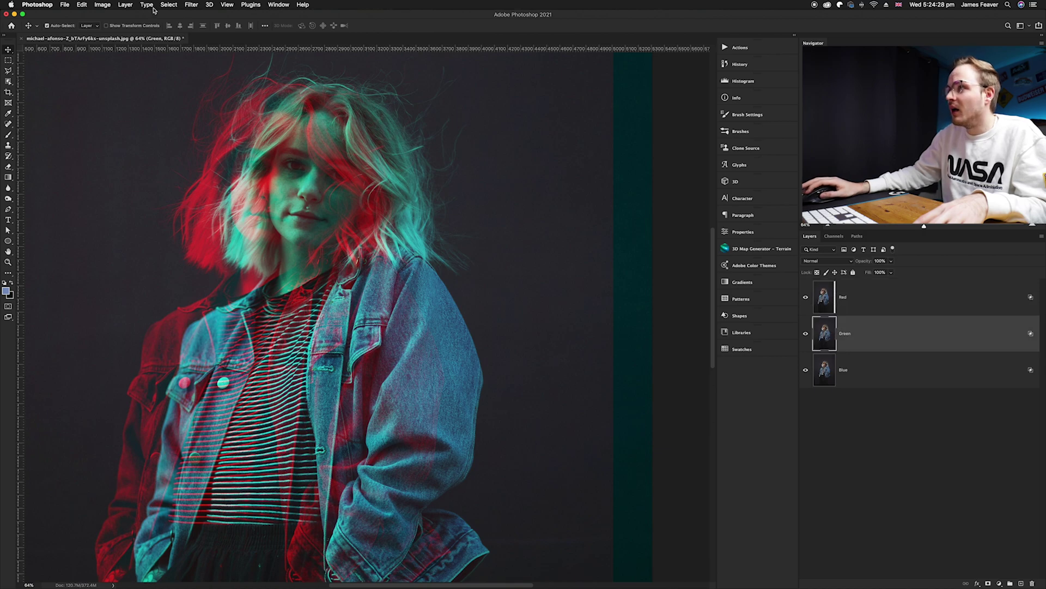
{"action": "left_click", "coordinate": [82, 4]}
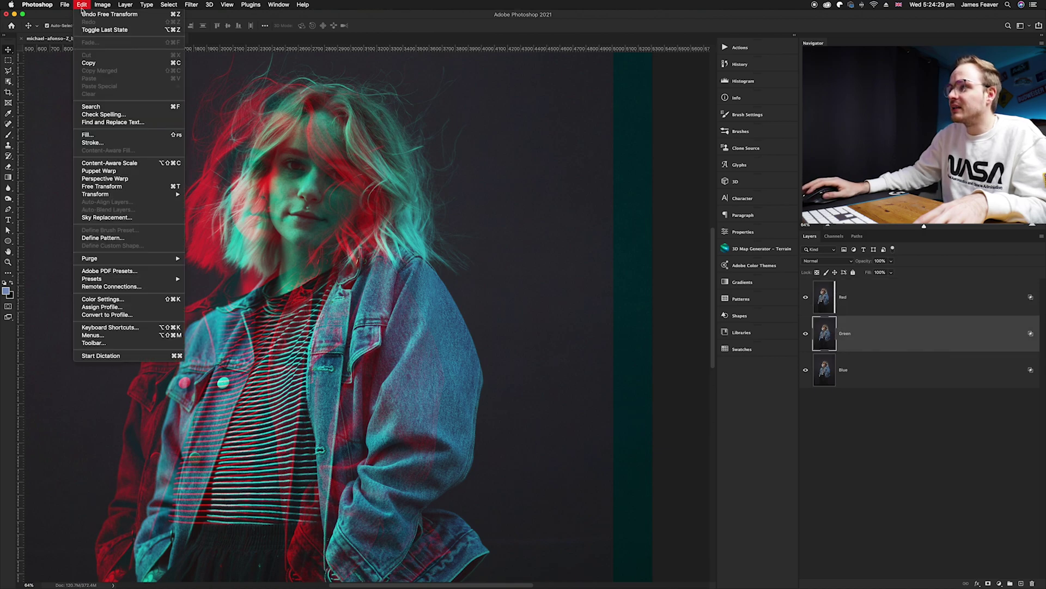
{"action": "left_click", "coordinate": [115, 187]}
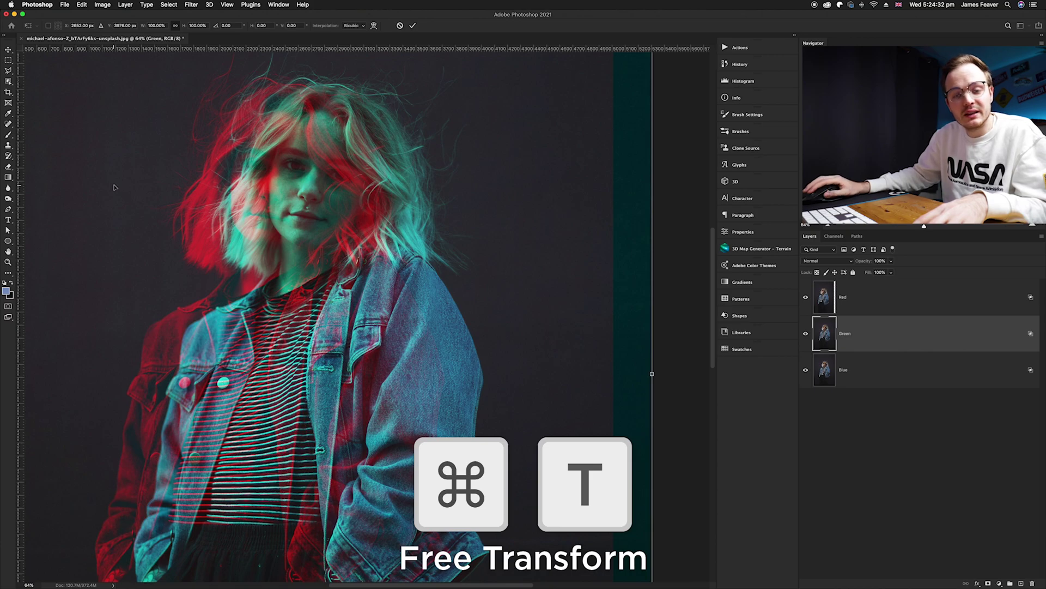
{"action": "left_click_drag", "start_coordinate": [349, 297], "coordinate": [375, 298]}
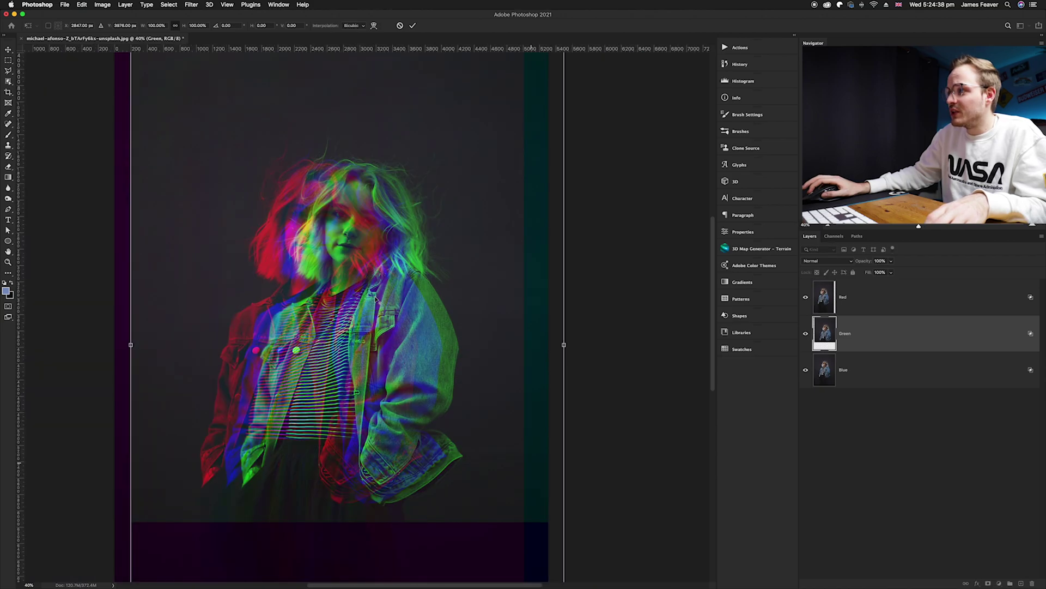
{"action": "scroll", "coordinate": [375, 298], "scroll_direction": "down", "scroll_amount": 3}
{"action": "left_click_drag", "start_coordinate": [324, 374], "coordinate": [418, 274]}
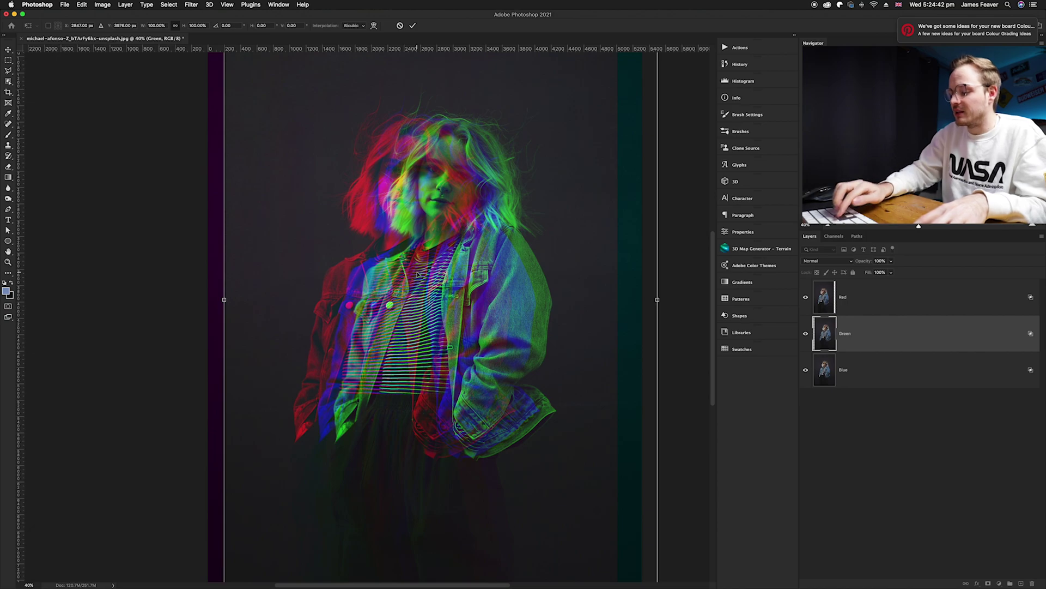
{"action": "key", "text": "Return"}
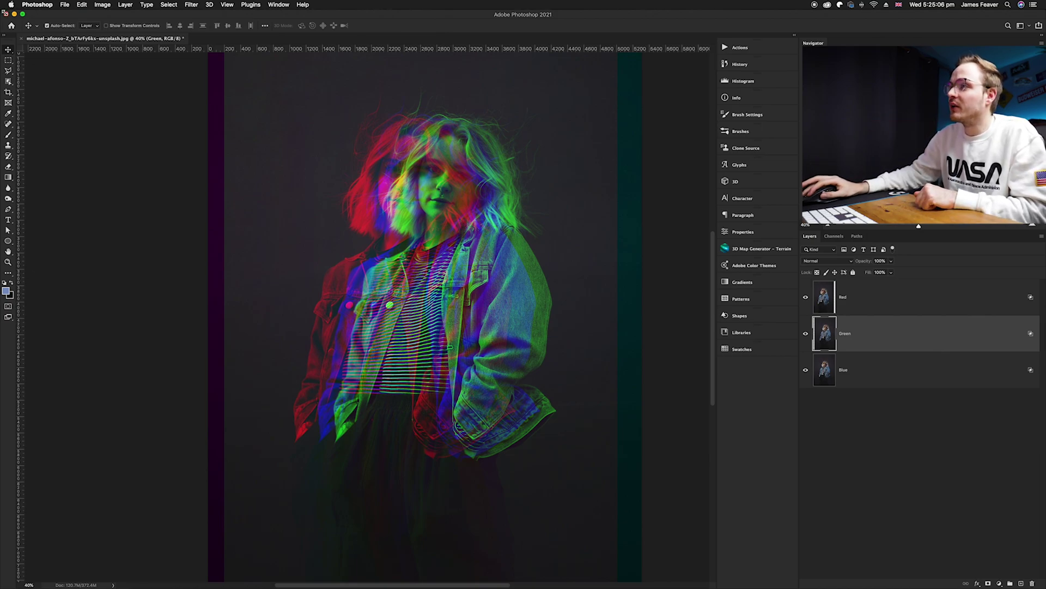
Step: Quit Photoshop without saving, then reopen the original portrait jpg
{"action": "key", "text": "super+q"}
{"action": "left_click", "coordinate": [507, 193]}
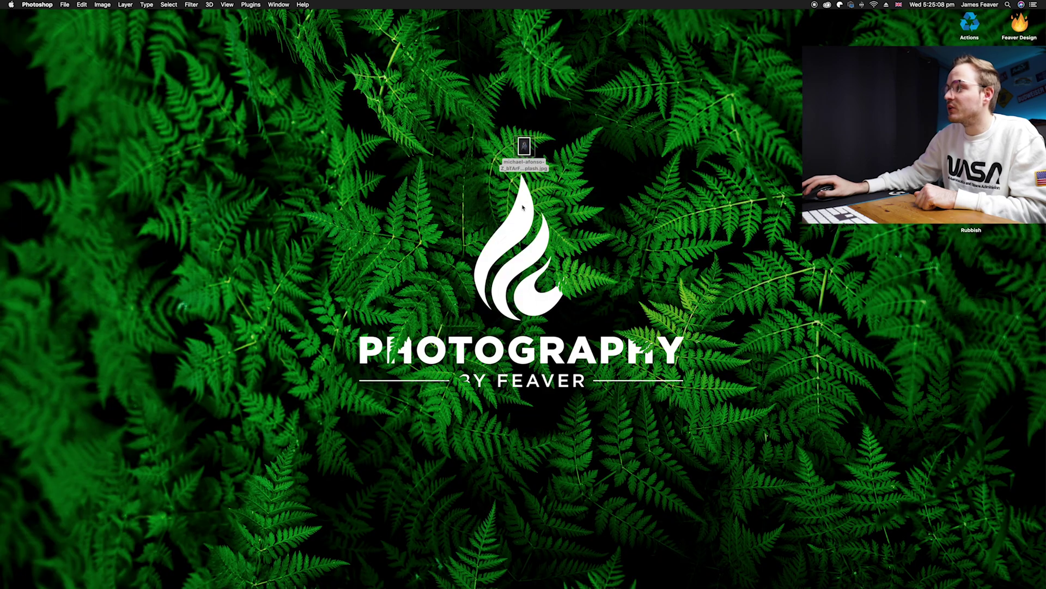
{"action": "double_click", "coordinate": [524, 146]}
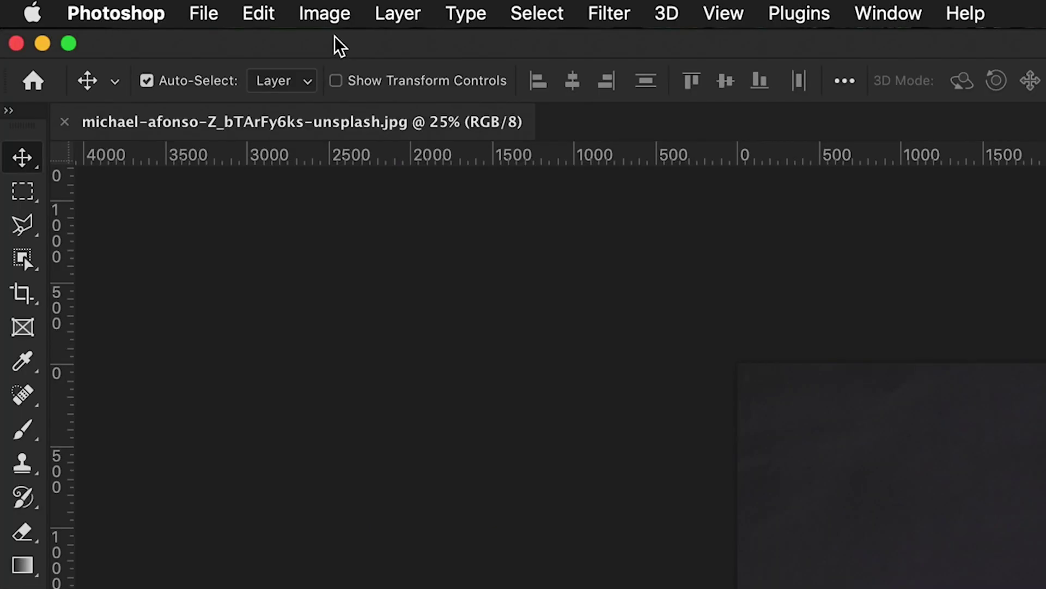
Step: Convert the image to CMYK Color mode, suppressing the warning and confirming
{"action": "left_click", "coordinate": [103, 6]}
{"action": "mouse_move", "coordinate": [335, 45]}
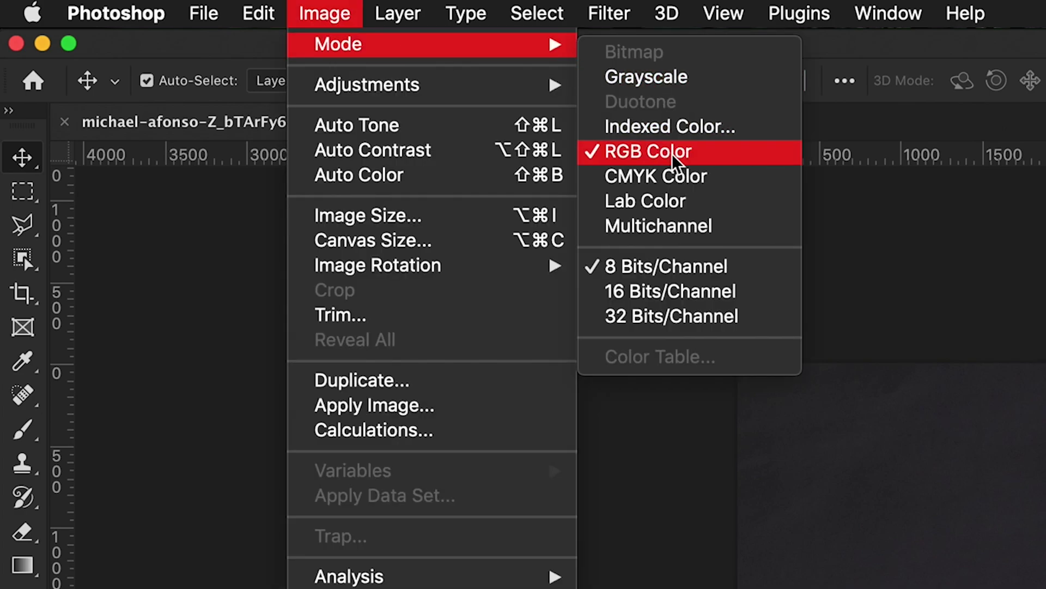
{"action": "left_click", "coordinate": [659, 177]}
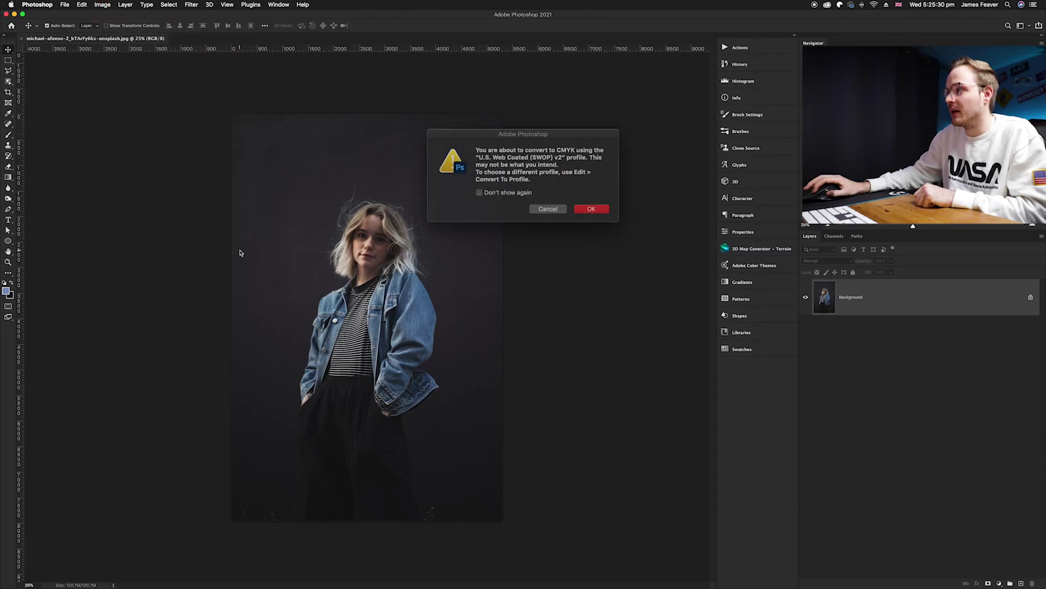
{"action": "left_click_drag", "start_coordinate": [528, 141], "coordinate": [409, 185]}
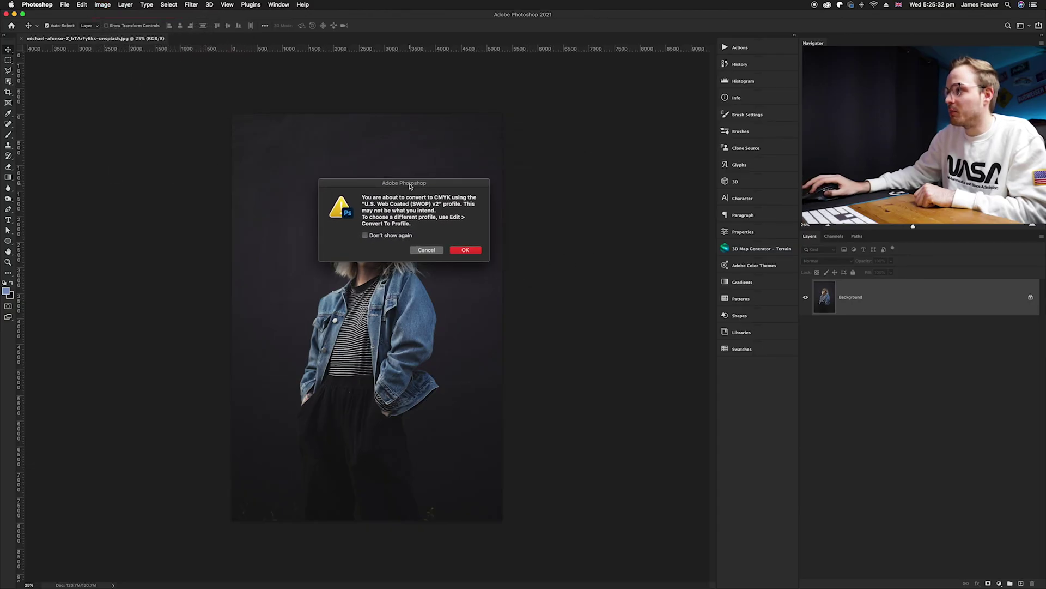
{"action": "left_click", "coordinate": [365, 234]}
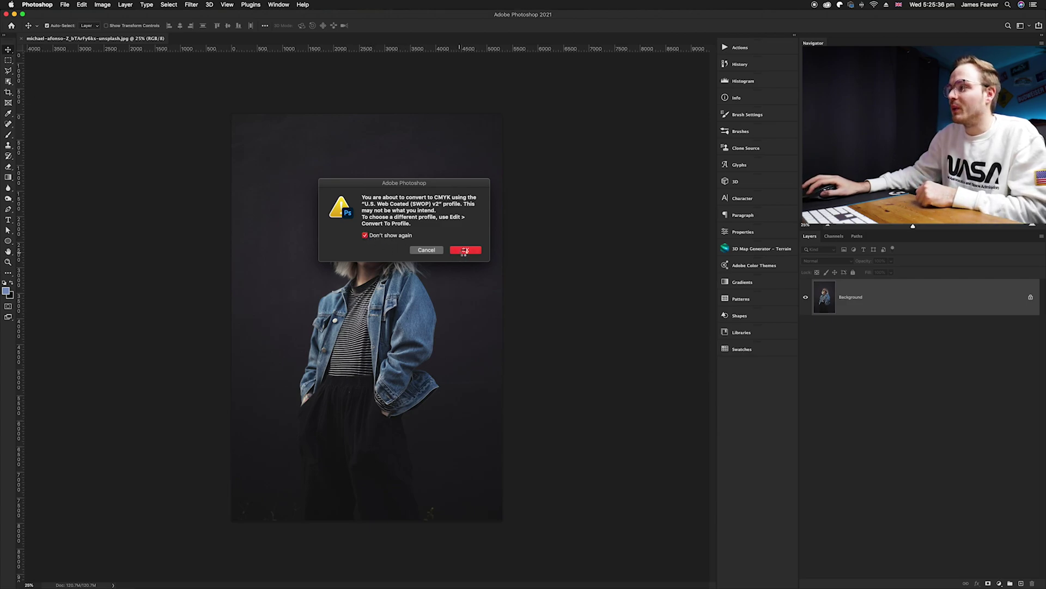
{"action": "left_click", "coordinate": [464, 250]}
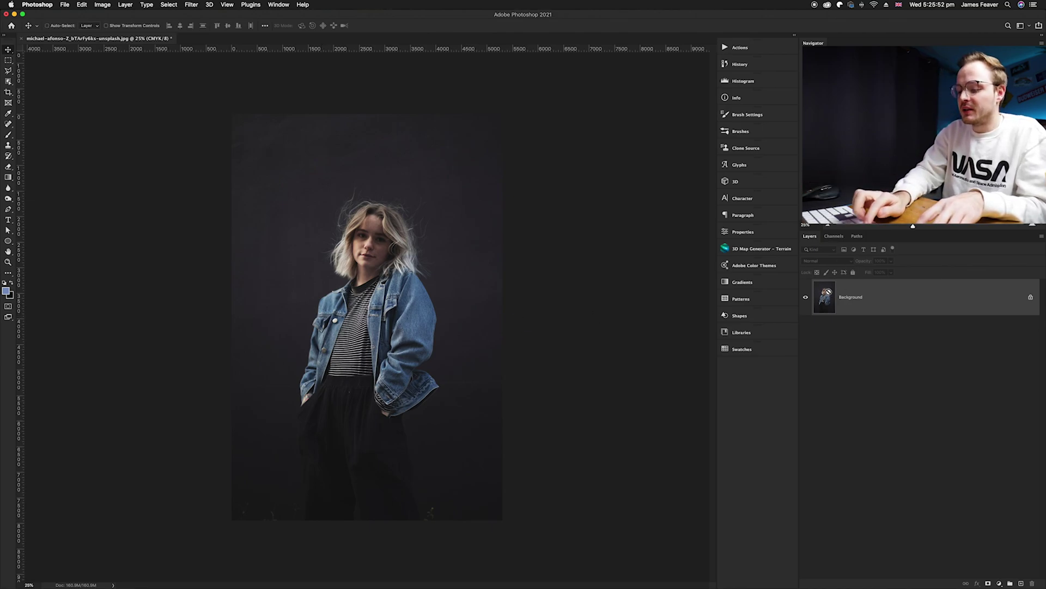
Step: Duplicate the photo layer and name the top copy C
{"action": "key", "text": "super+j"}
{"action": "key", "text": "super+j"}
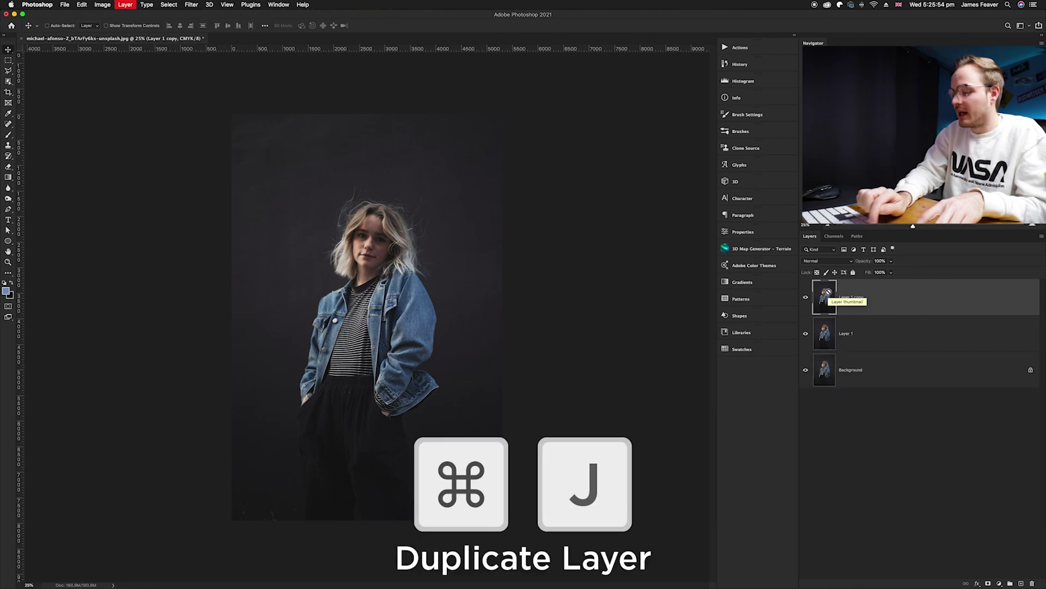
{"action": "key", "text": "super+j"}
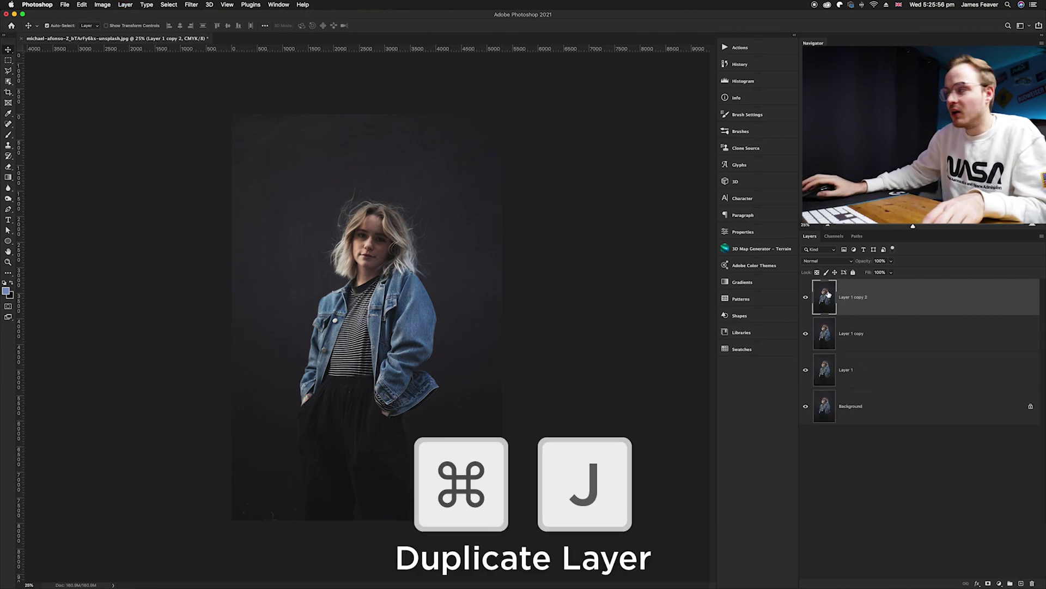
{"action": "double_click", "coordinate": [849, 297]}
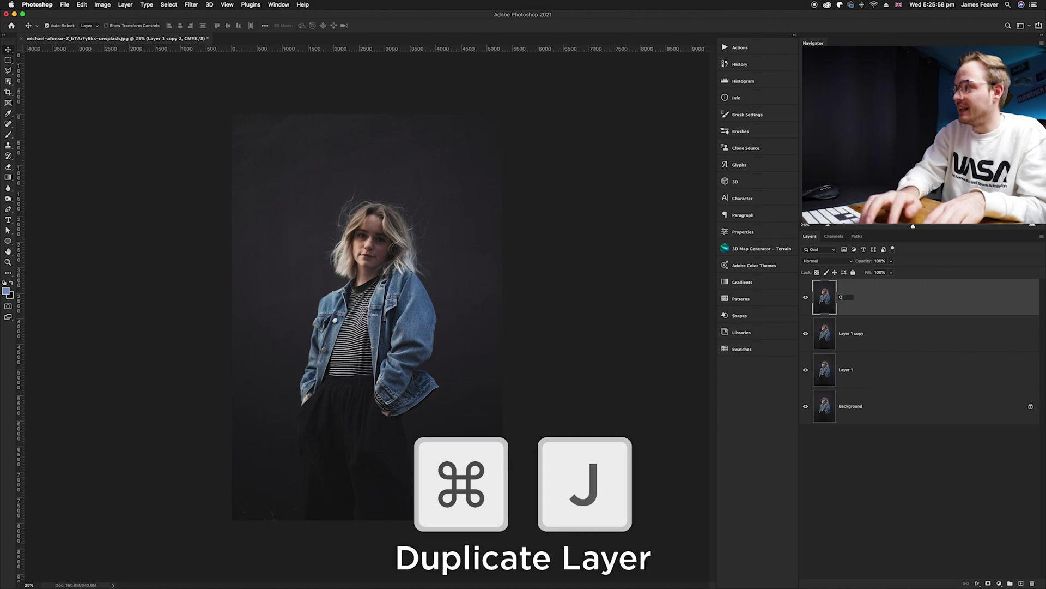
{"action": "type", "text": "C"}
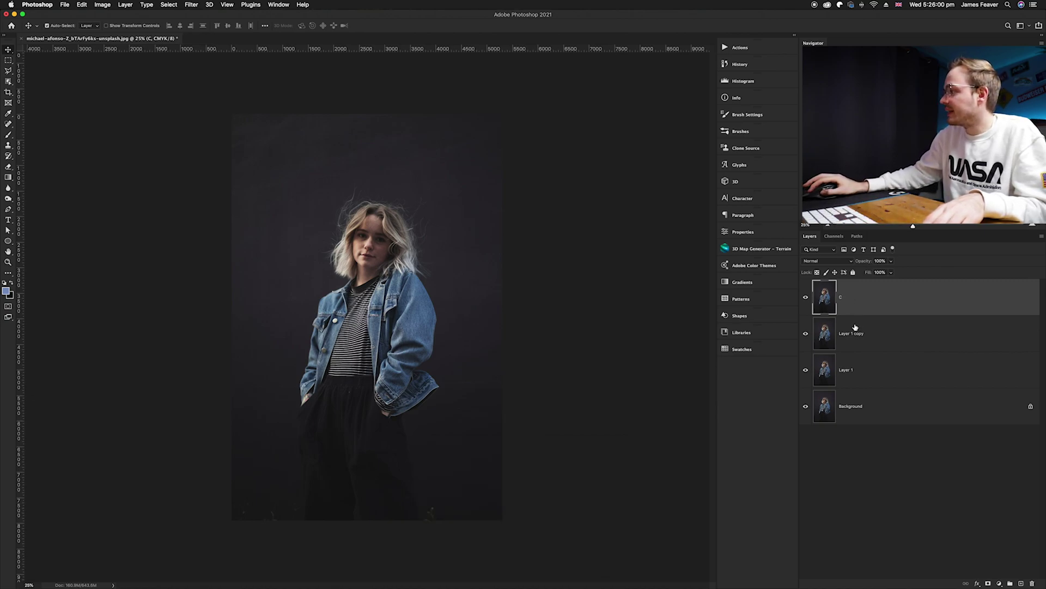
Step: Name the remaining layers M and Y, turn the Background into layer K, then select C
{"action": "double_click", "coordinate": [852, 334]}
{"action": "type", "text": "M"}
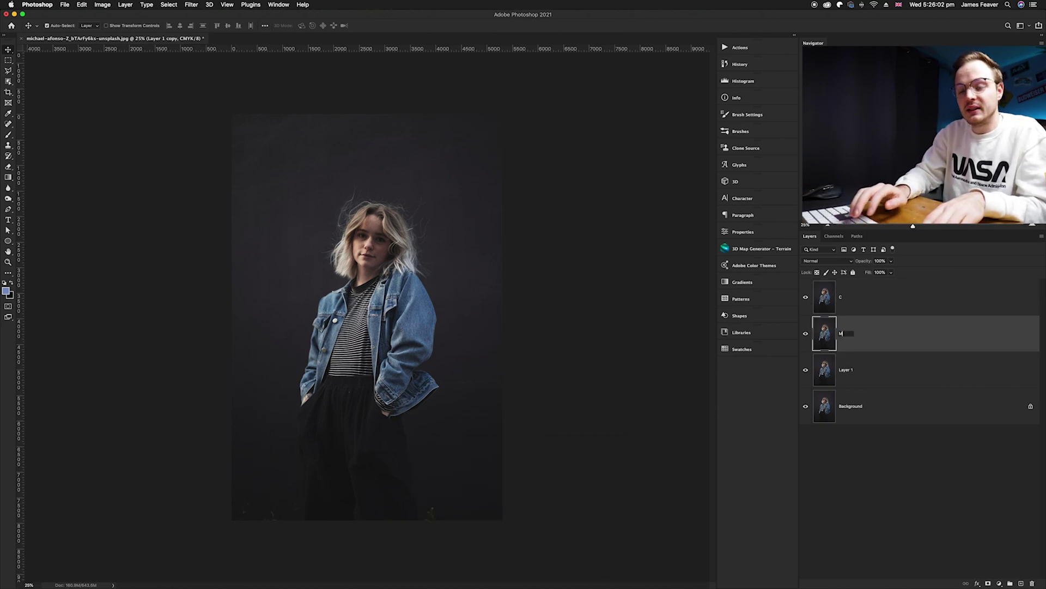
{"action": "key", "text": "Return"}
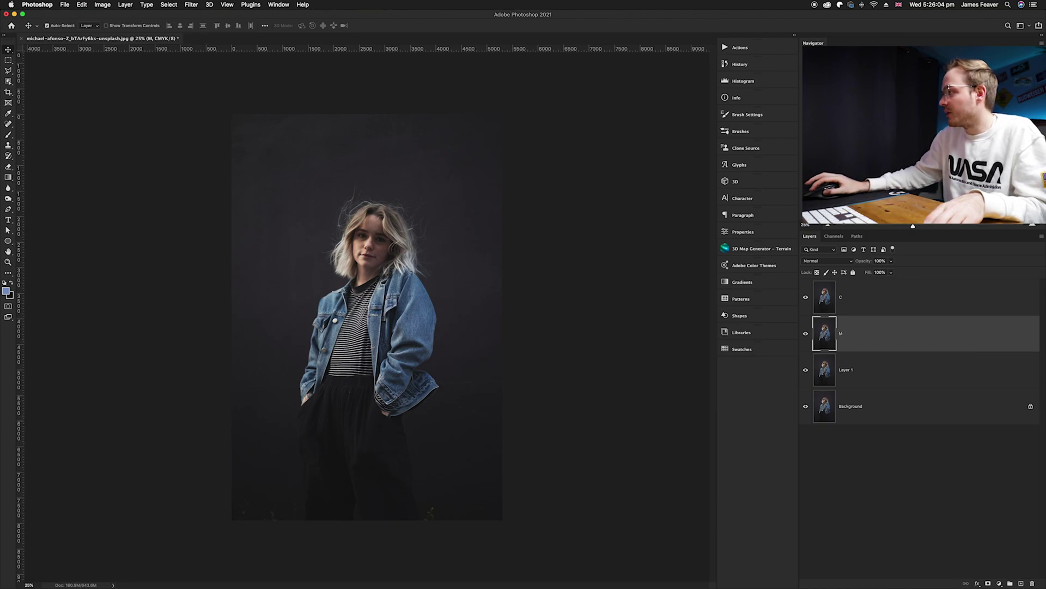
{"action": "double_click", "coordinate": [847, 370]}
{"action": "type", "text": "Y"}
{"action": "key", "text": "Return"}
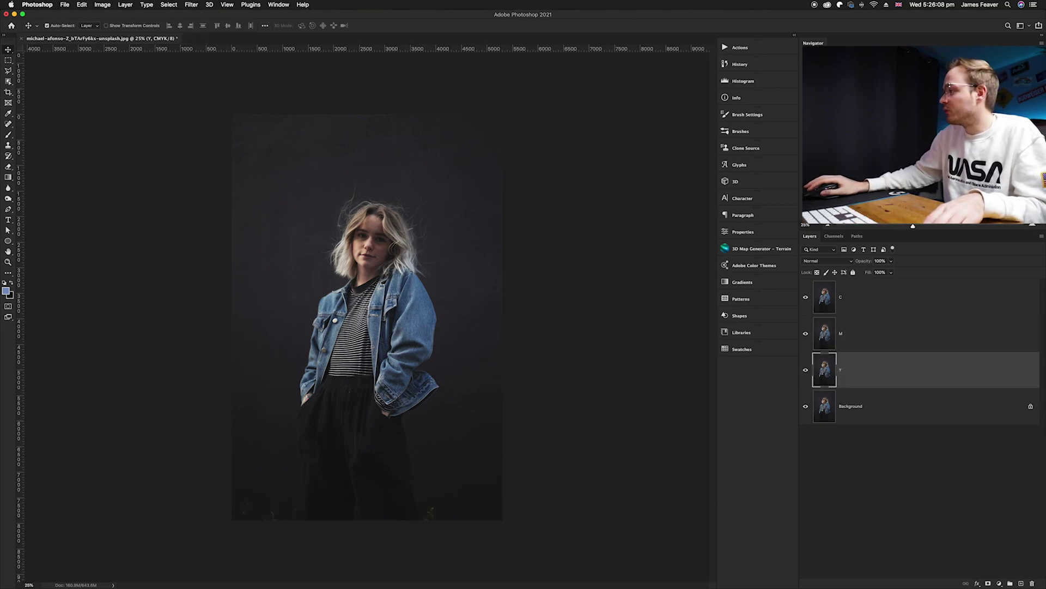
{"action": "double_click", "coordinate": [855, 406]}
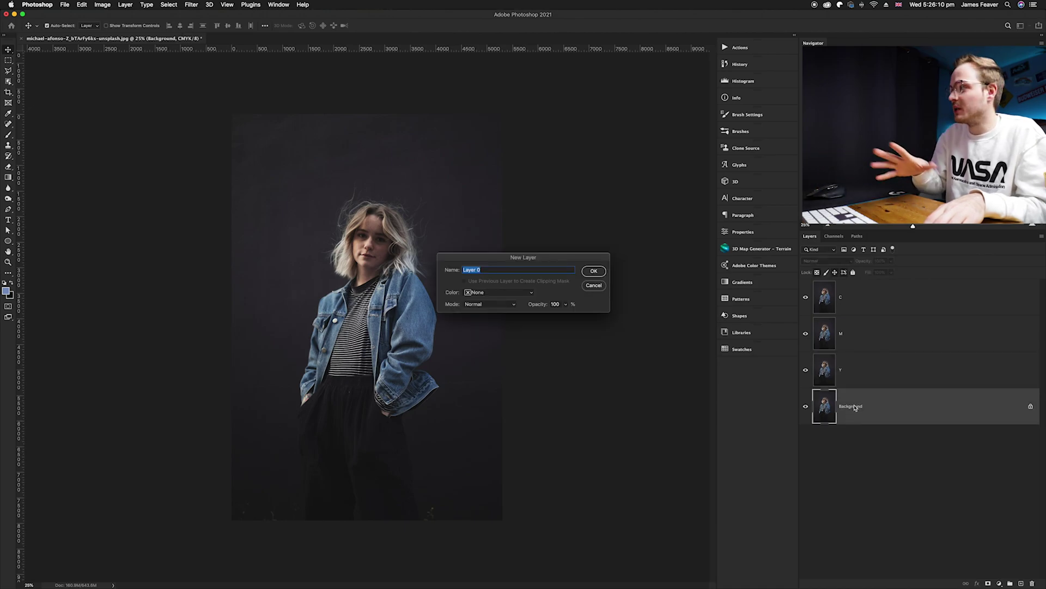
{"action": "type", "text": "K"}
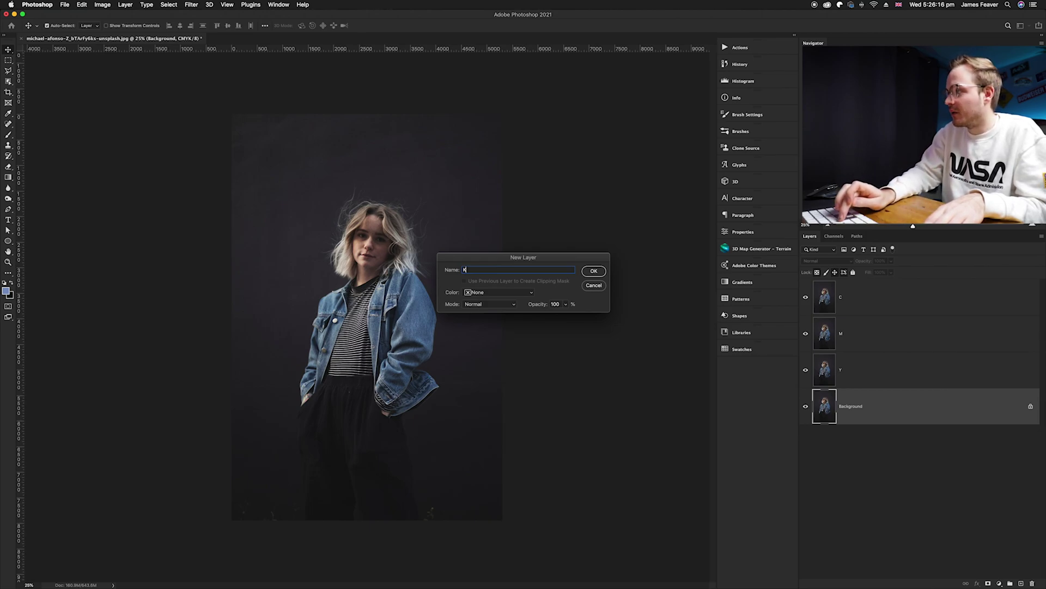
{"action": "key", "text": "Return"}
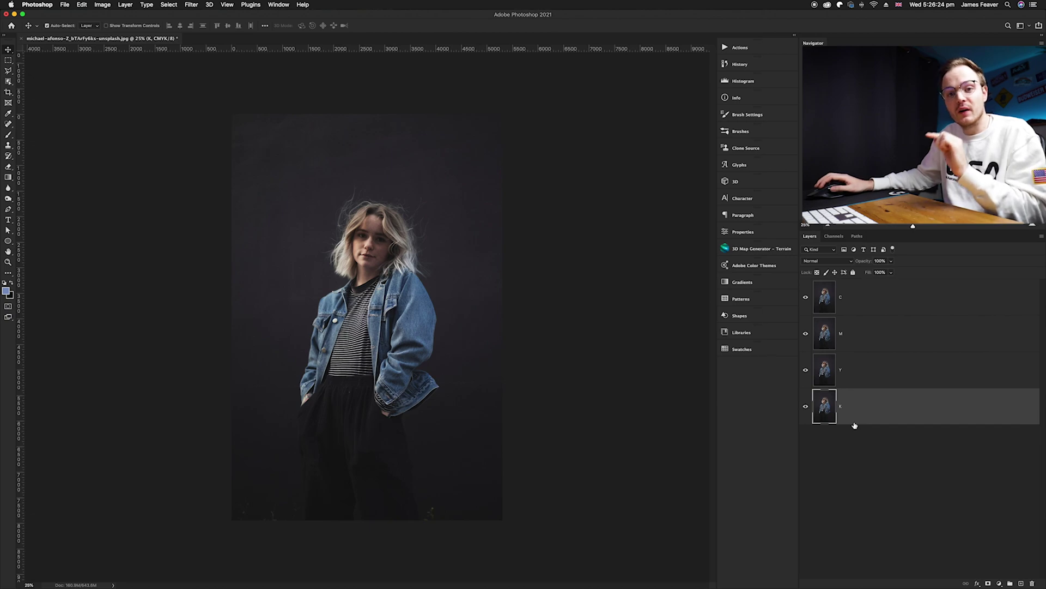
{"action": "left_click", "coordinate": [830, 304]}
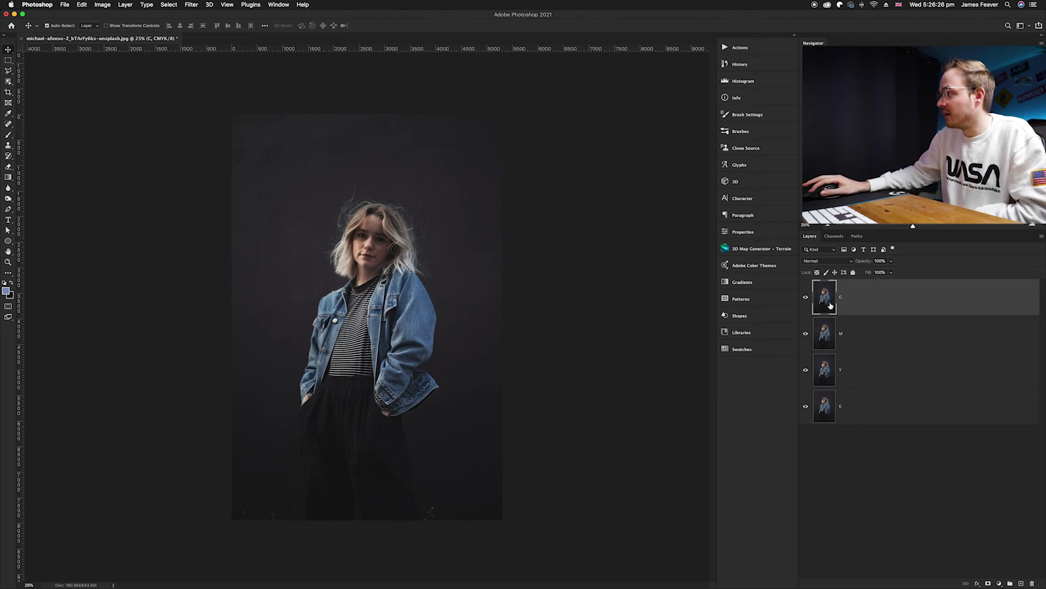
Step: Restrict the C layer to the cyan channel and apply magenta-only blending to the M layer
{"action": "double_click", "coordinate": [830, 305]}
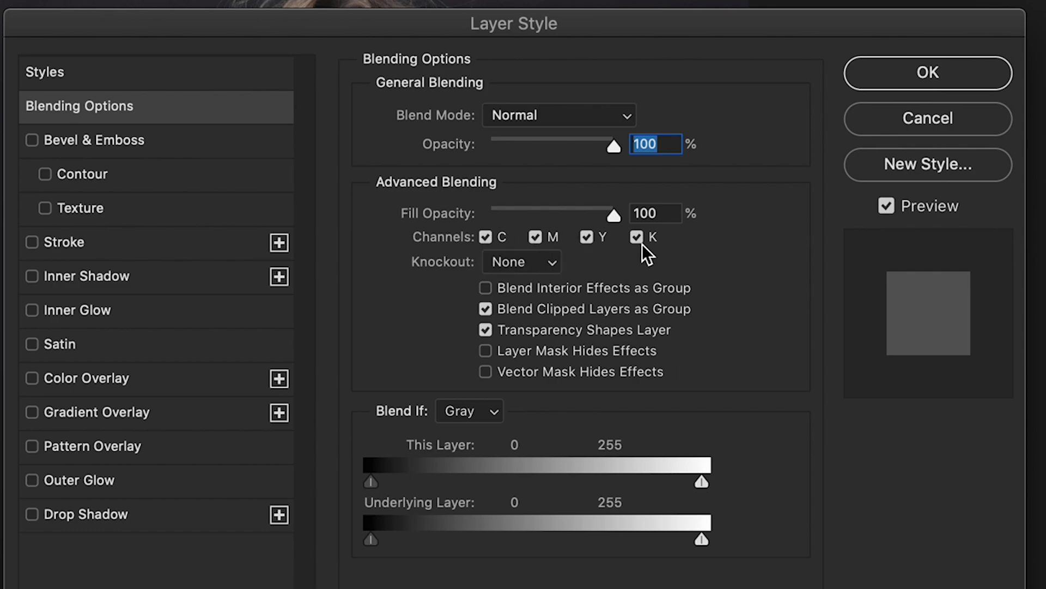
{"action": "left_click", "coordinate": [536, 237]}
{"action": "left_click", "coordinate": [587, 238]}
{"action": "left_click", "coordinate": [638, 237]}
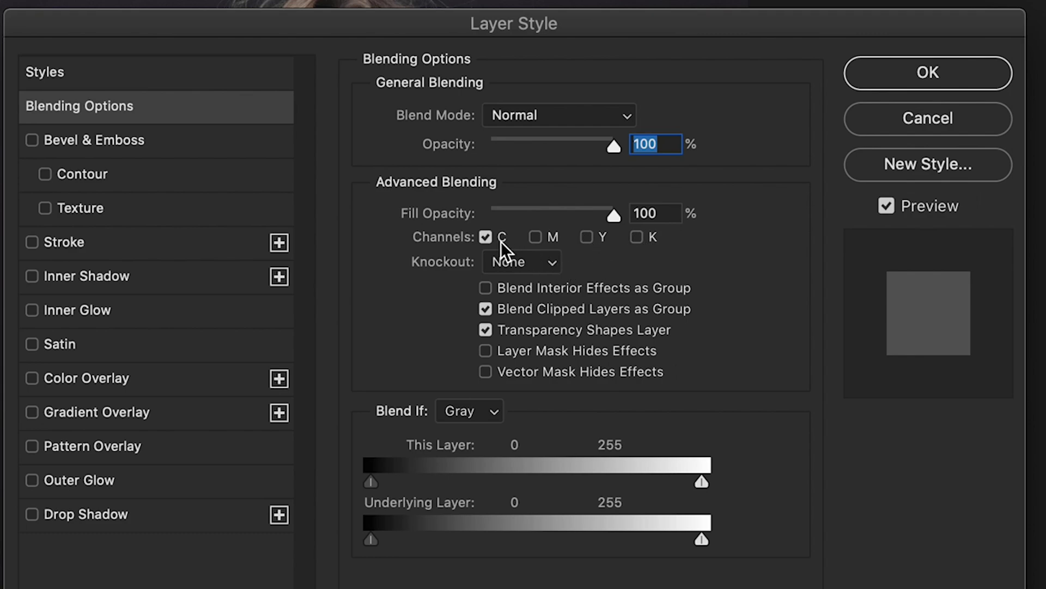
{"action": "left_click", "coordinate": [900, 73]}
{"action": "double_click", "coordinate": [831, 337]}
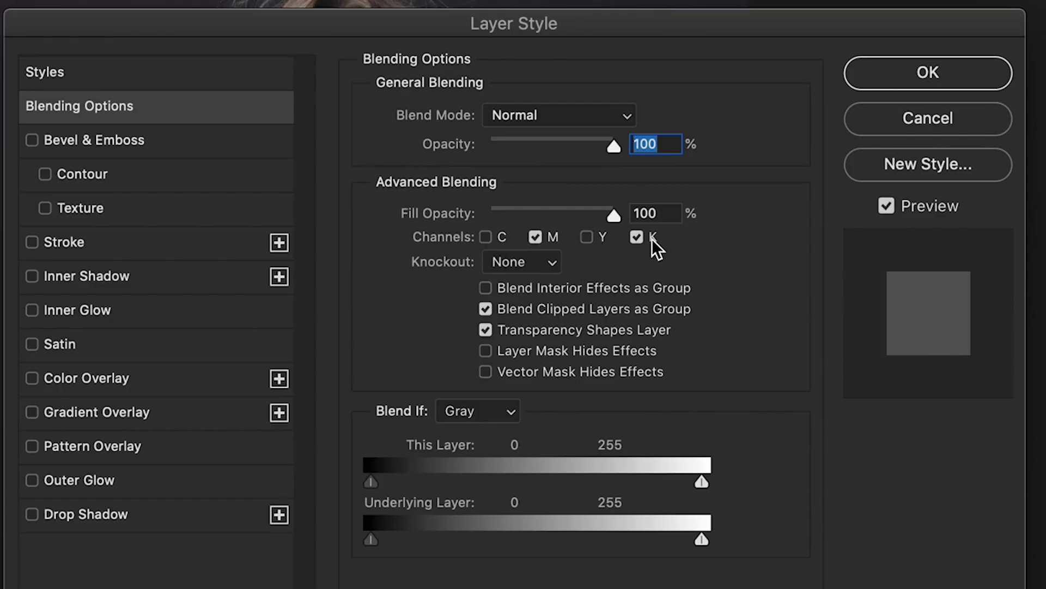
{"action": "left_click", "coordinate": [1000, 76]}
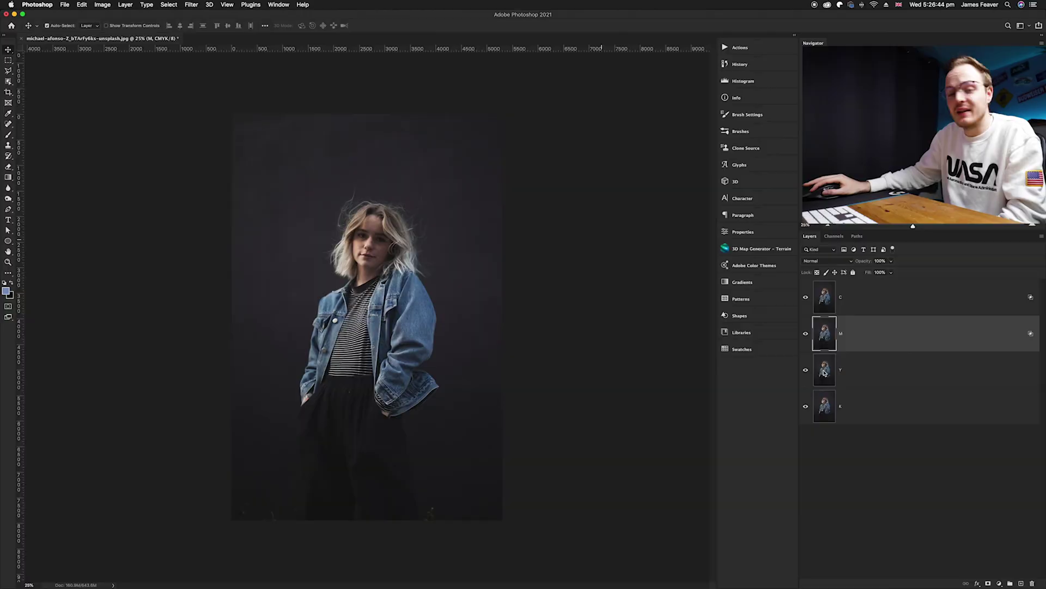
Step: Untick C, M and K in the Y layer's Blending Options so only yellow blends
{"action": "double_click", "coordinate": [826, 374]}
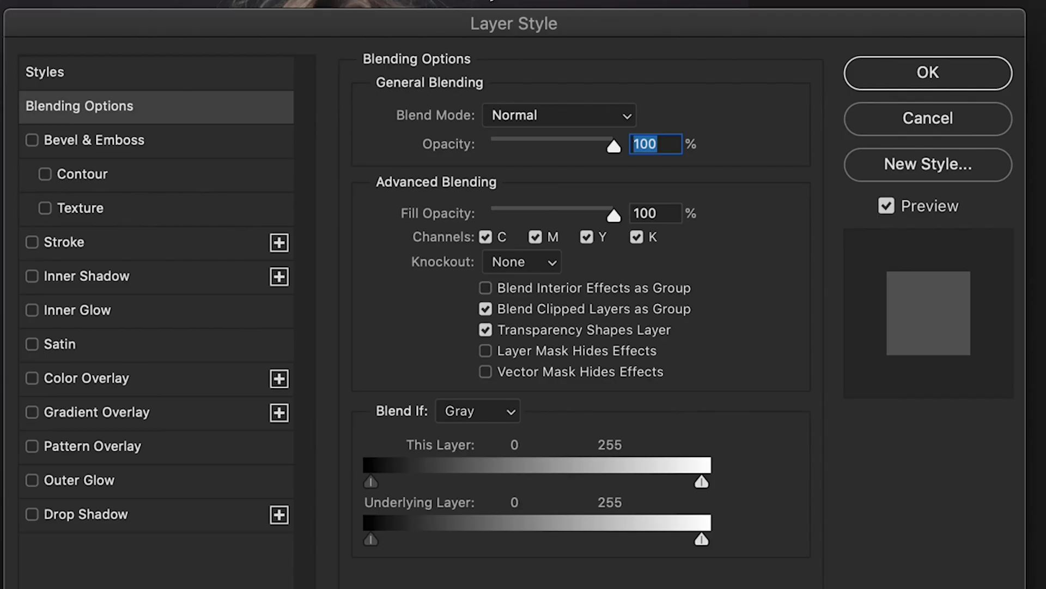
{"action": "left_click", "coordinate": [637, 237]}
{"action": "left_click", "coordinate": [536, 237]}
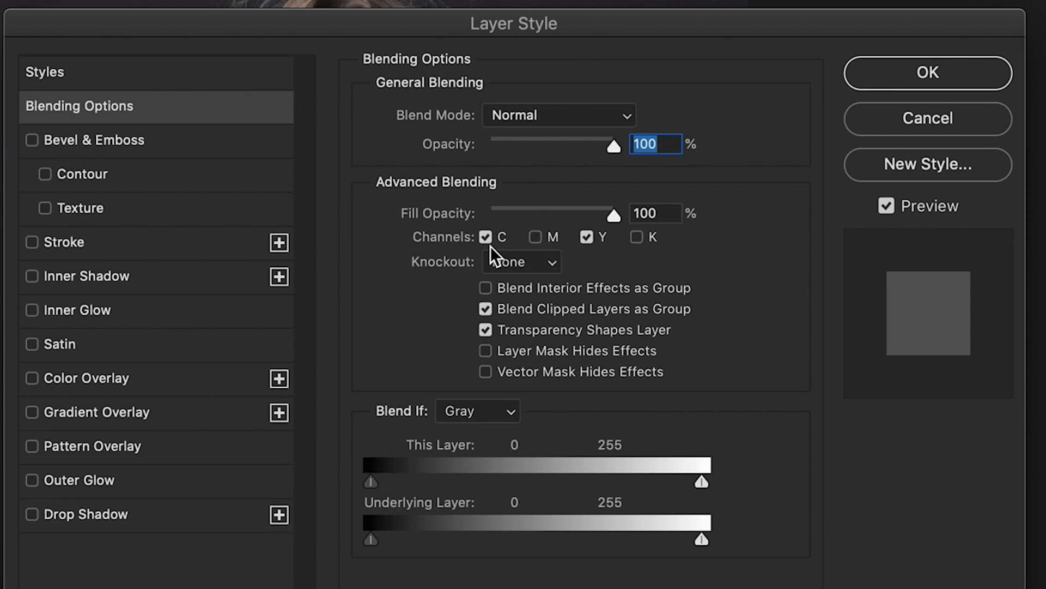
{"action": "left_click", "coordinate": [485, 237]}
{"action": "left_click", "coordinate": [887, 77]}
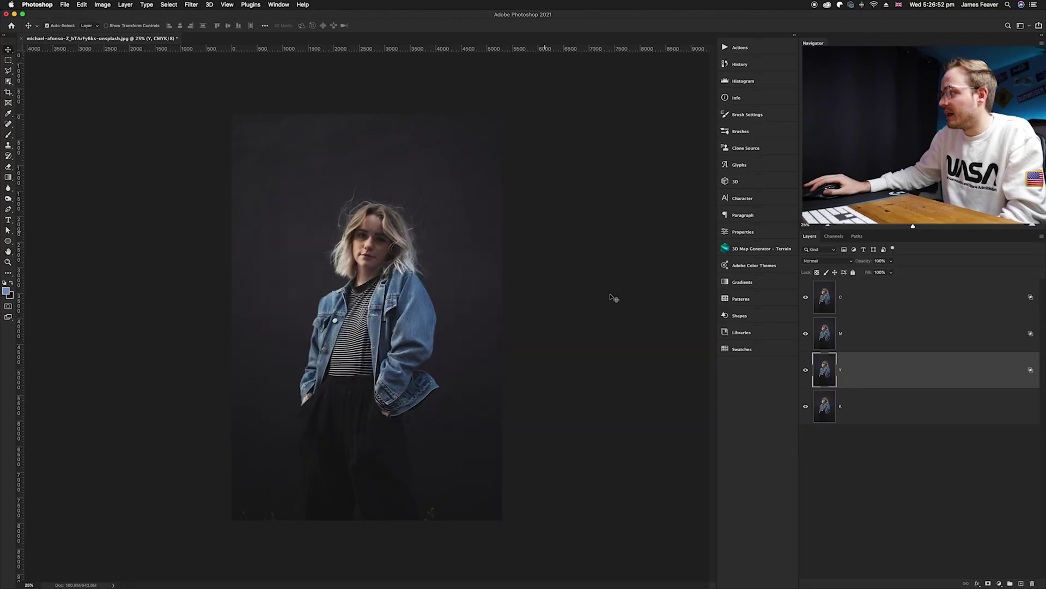
Step: Untick C, M and Y in the K layer's Blending Options so only black blends
{"action": "double_click", "coordinate": [850, 406]}
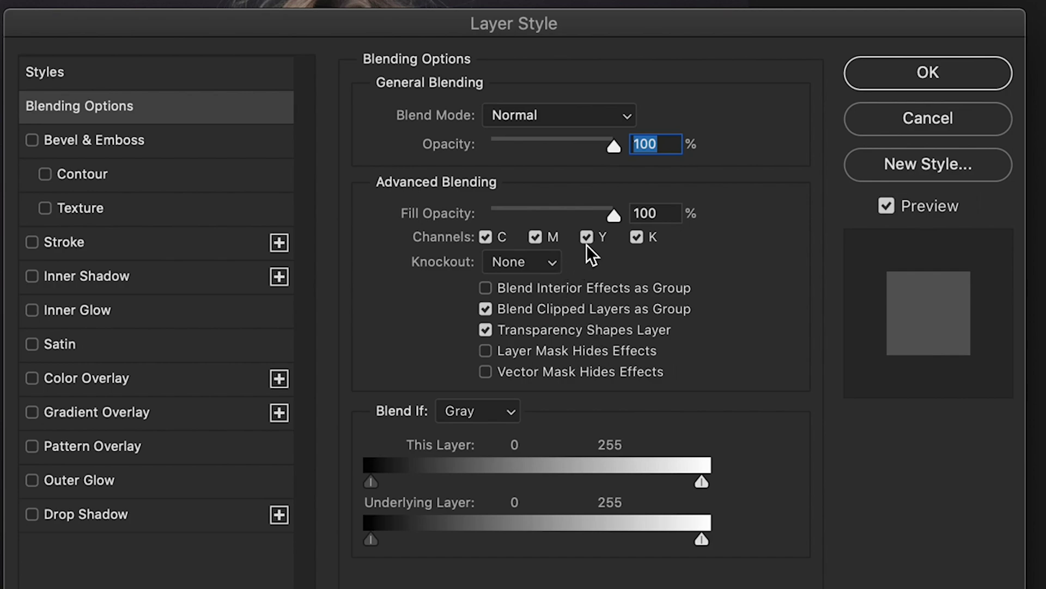
{"action": "left_click", "coordinate": [586, 238]}
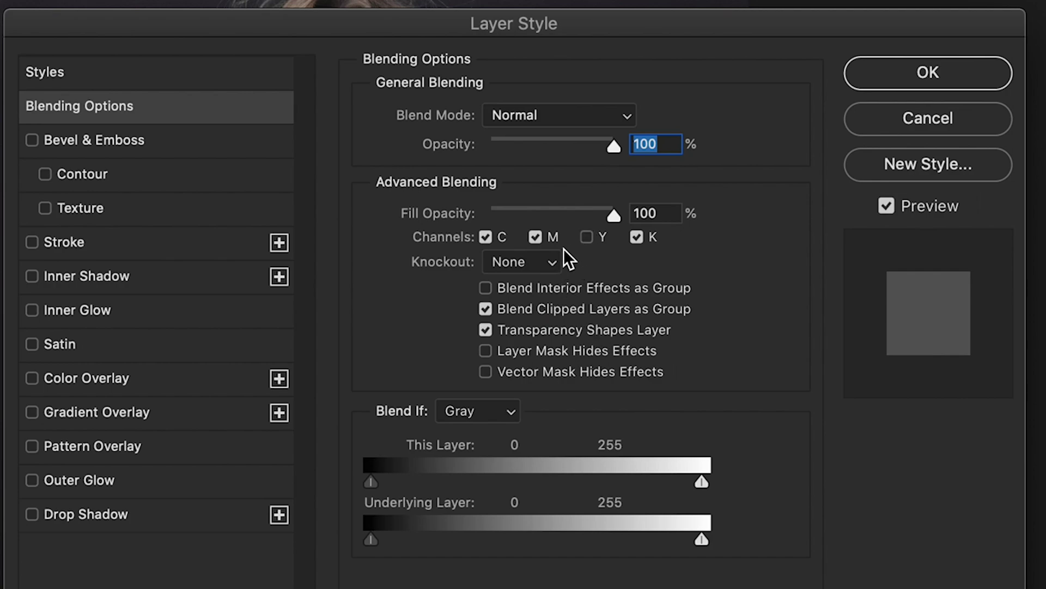
{"action": "left_click", "coordinate": [485, 237]}
{"action": "left_click", "coordinate": [535, 237]}
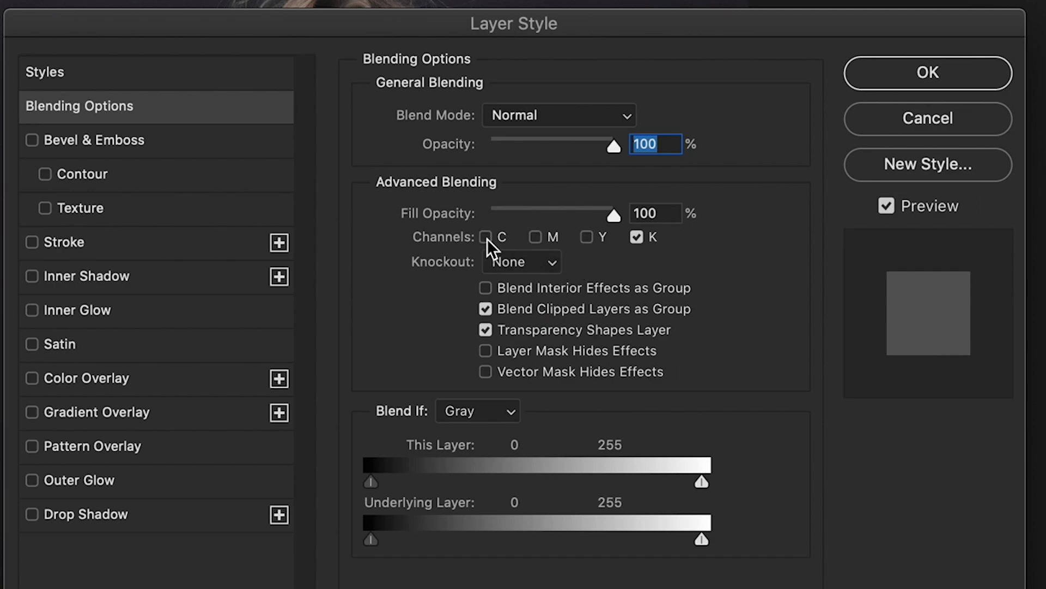
{"action": "left_click", "coordinate": [907, 87]}
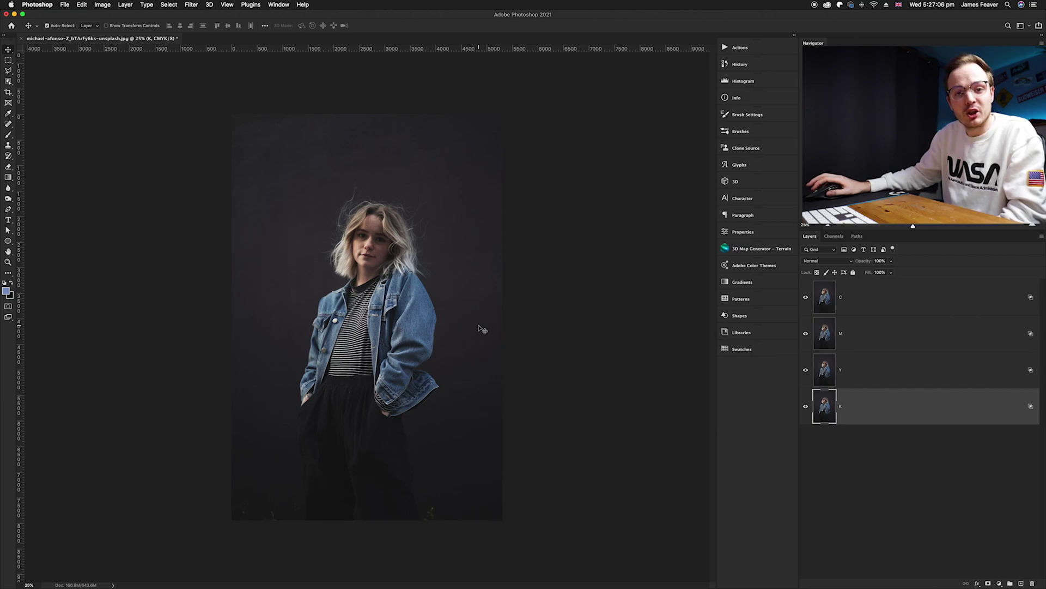
{"action": "left_click", "coordinate": [821, 299]}
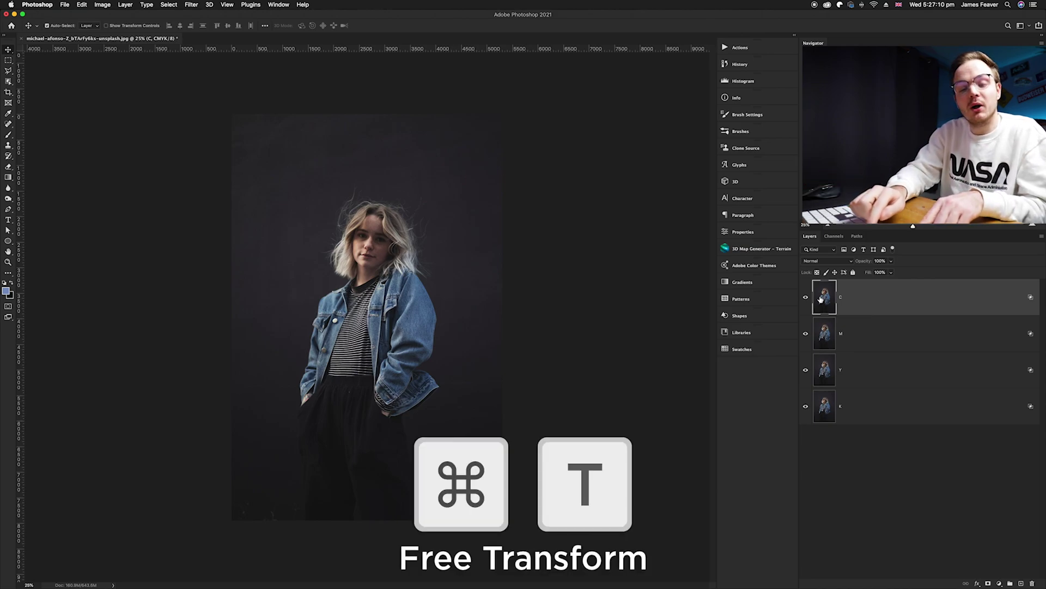
Step: Free Transform C to the left, M slightly sideways and Y to the right, committing each
{"action": "key", "text": "super+t"}
{"action": "left_click_drag", "start_coordinate": [415, 359], "coordinate": [399, 361]}
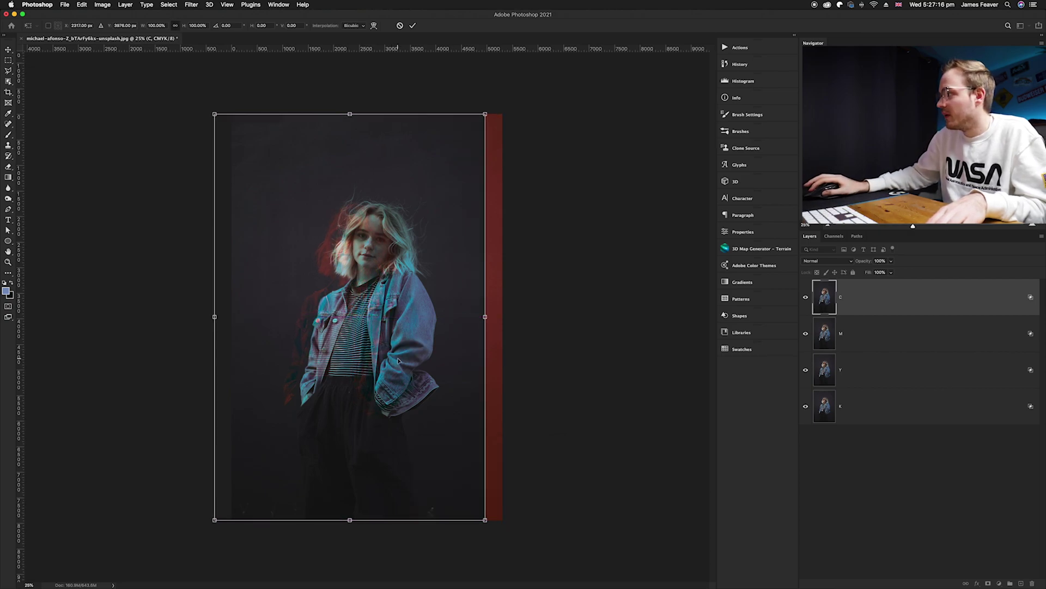
{"action": "key", "text": "Return"}
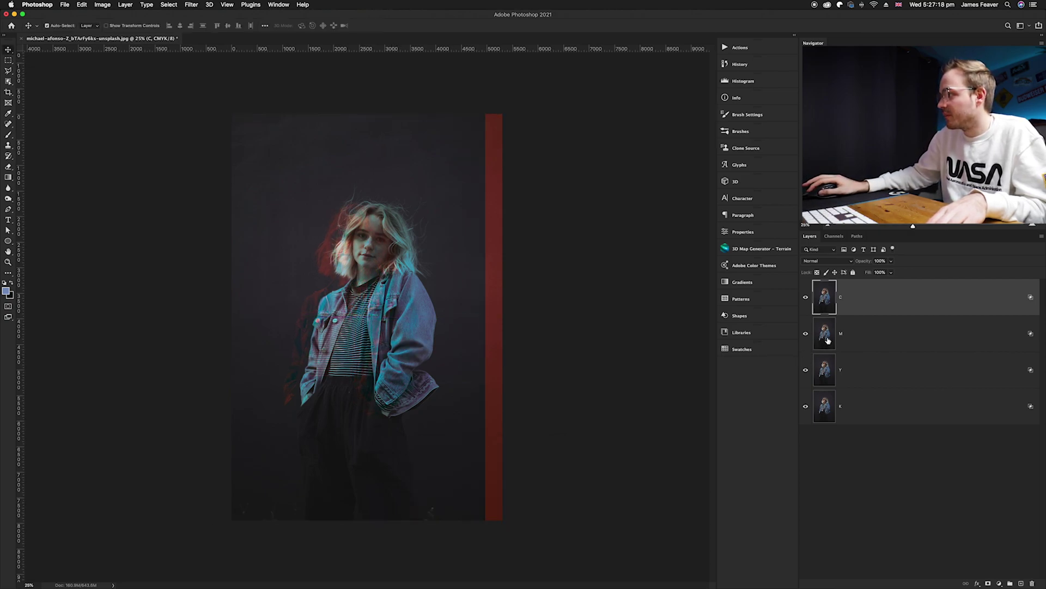
{"action": "left_click", "coordinate": [826, 342]}
{"action": "key", "text": "ctrl+t"}
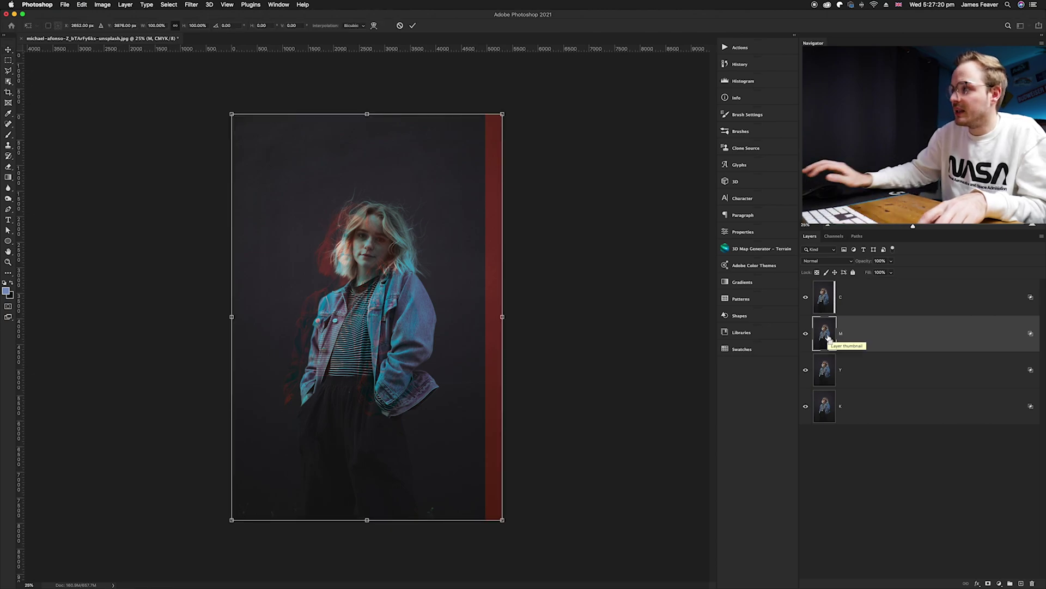
{"action": "left_click_drag", "start_coordinate": [452, 355], "coordinate": [437, 356]}
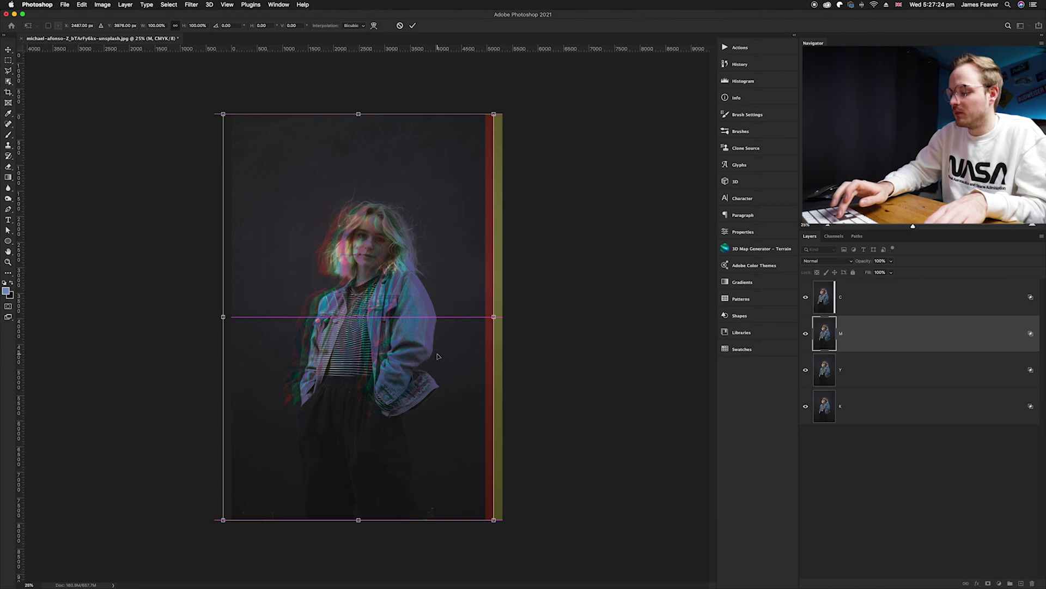
{"action": "key", "text": "Return"}
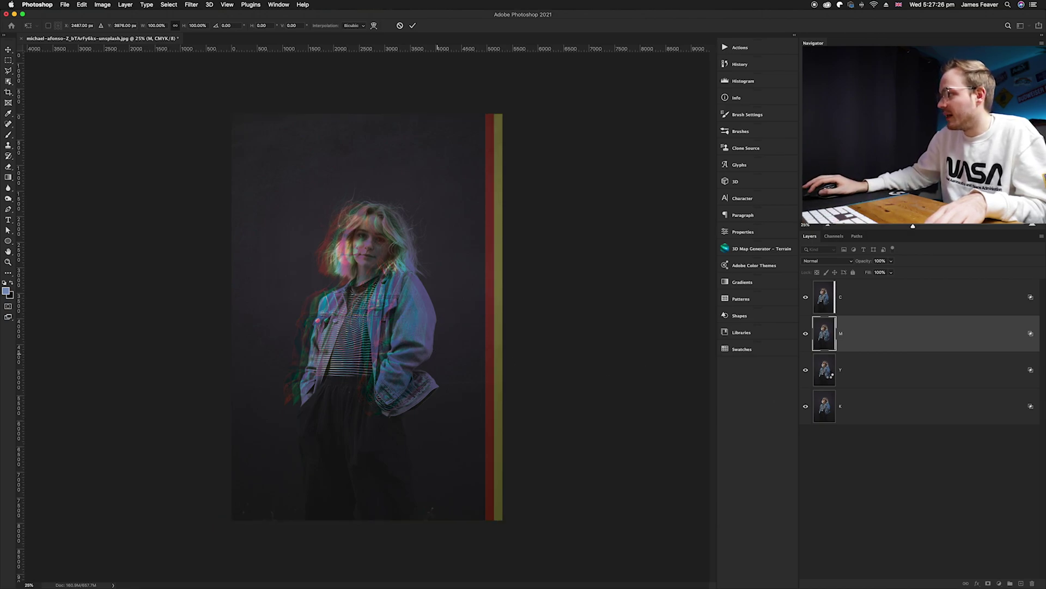
{"action": "left_click", "coordinate": [827, 375]}
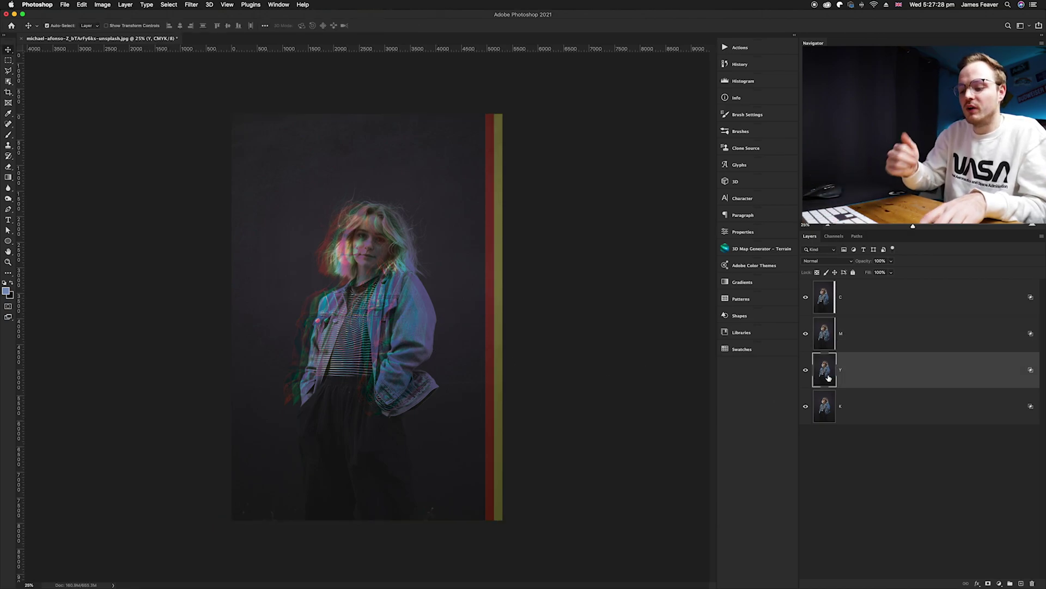
{"action": "key", "text": "super+t"}
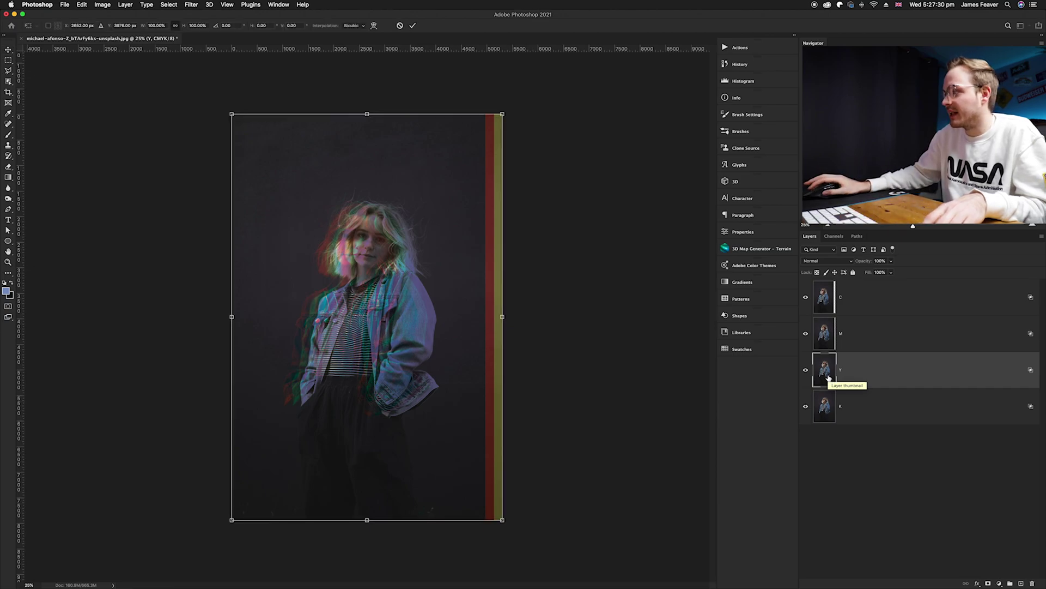
{"action": "left_click_drag", "start_coordinate": [412, 366], "coordinate": [421, 366]}
{"action": "key", "text": "Return"}
{"action": "scroll", "coordinate": [359, 267], "scroll_direction": "up", "scroll_amount": 3}
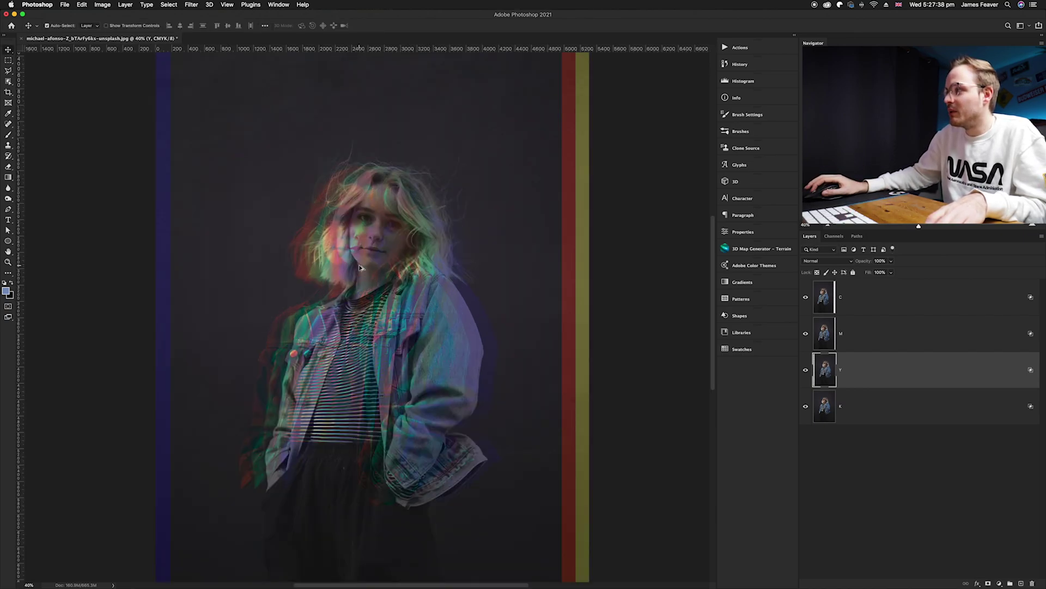
{"action": "scroll", "coordinate": [360, 267], "scroll_direction": "up", "scroll_amount": 4}
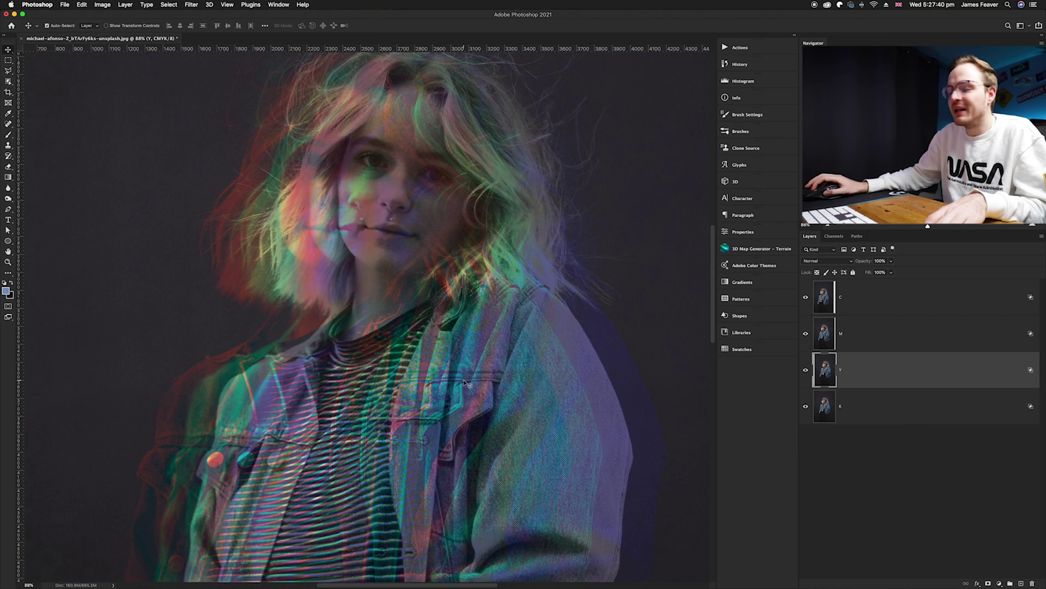
{"action": "left_click_drag", "start_coordinate": [805, 297], "coordinate": [806, 369]}
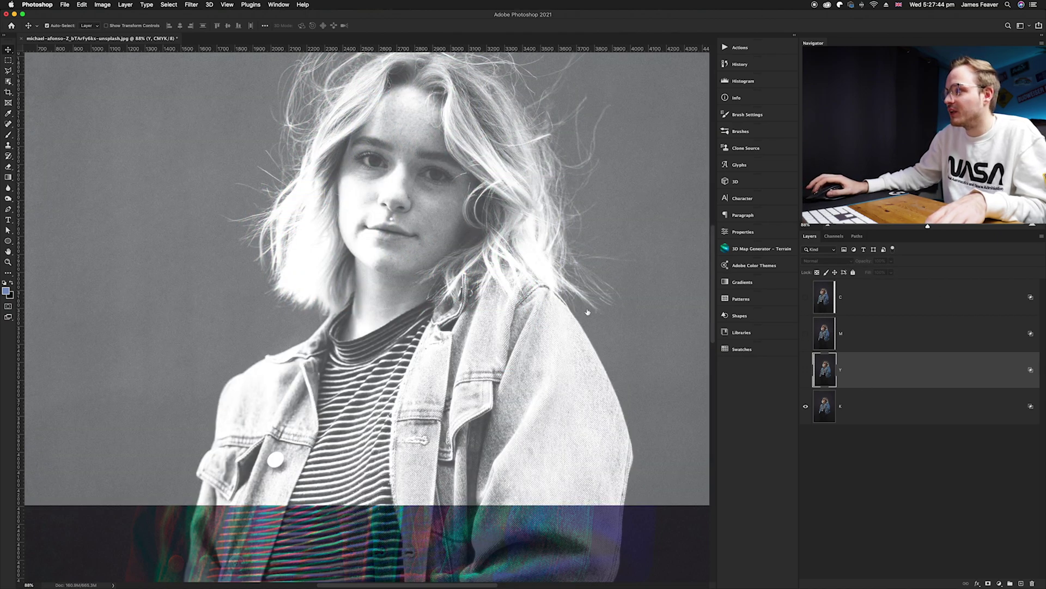
{"action": "scroll", "coordinate": [661, 344], "scroll_direction": "down", "scroll_amount": 3}
{"action": "left_click", "coordinate": [805, 371]}
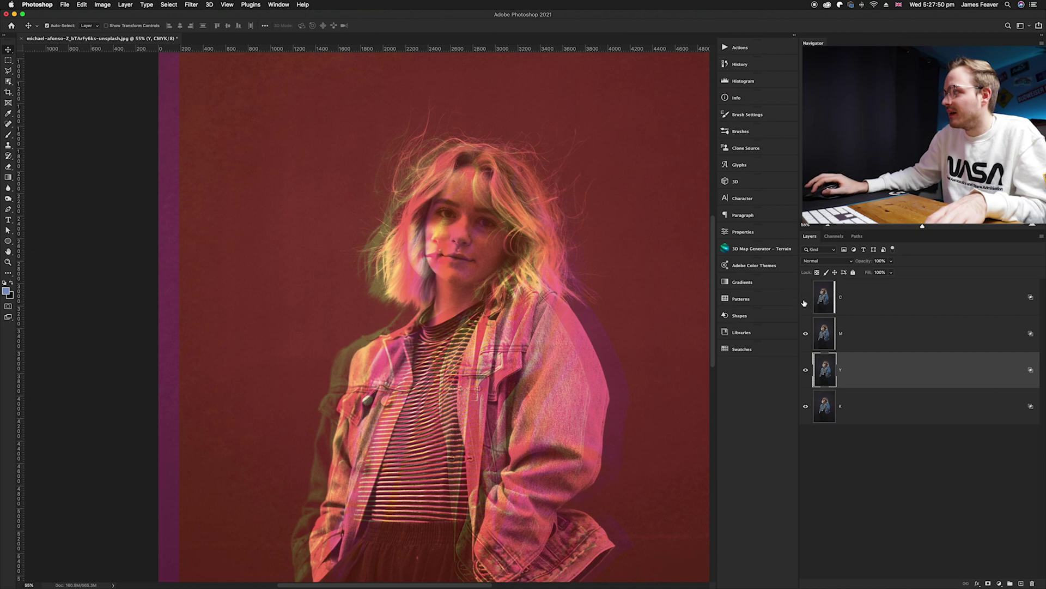
{"action": "left_click", "coordinate": [806, 297]}
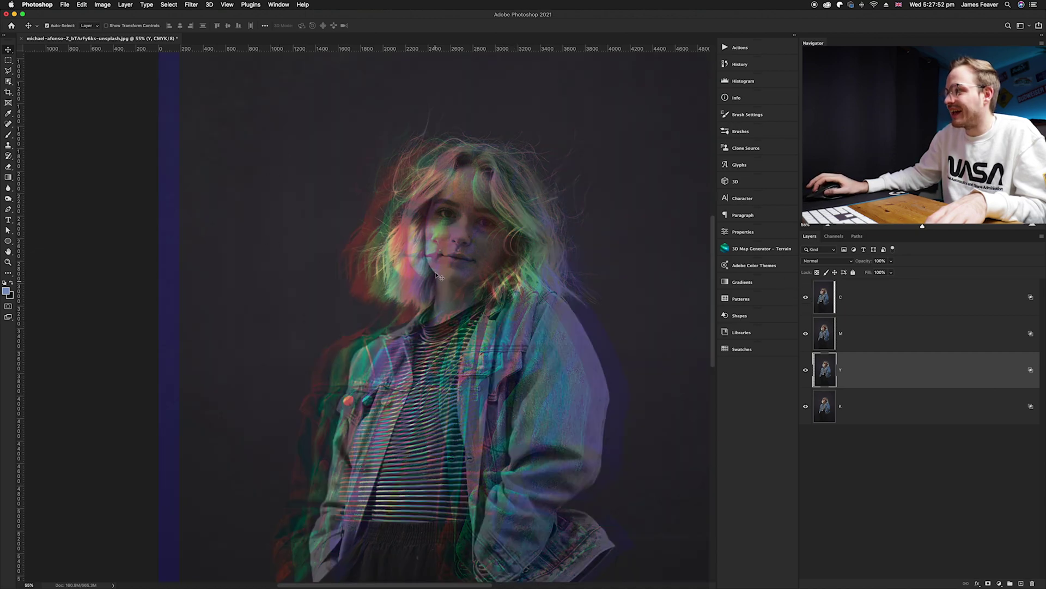
{"action": "scroll", "coordinate": [436, 276], "scroll_direction": "down", "scroll_amount": 3}
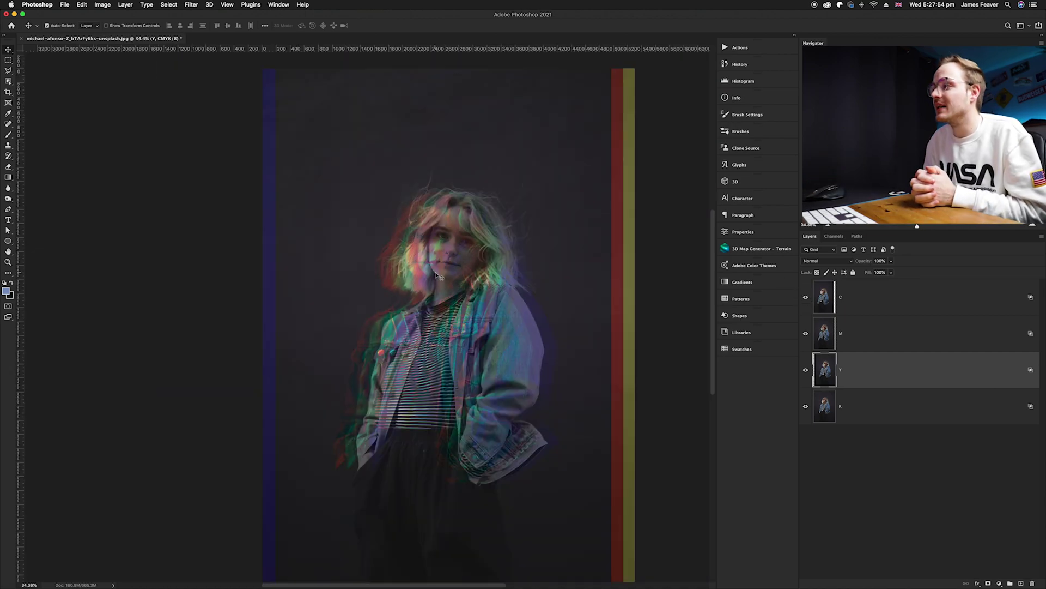